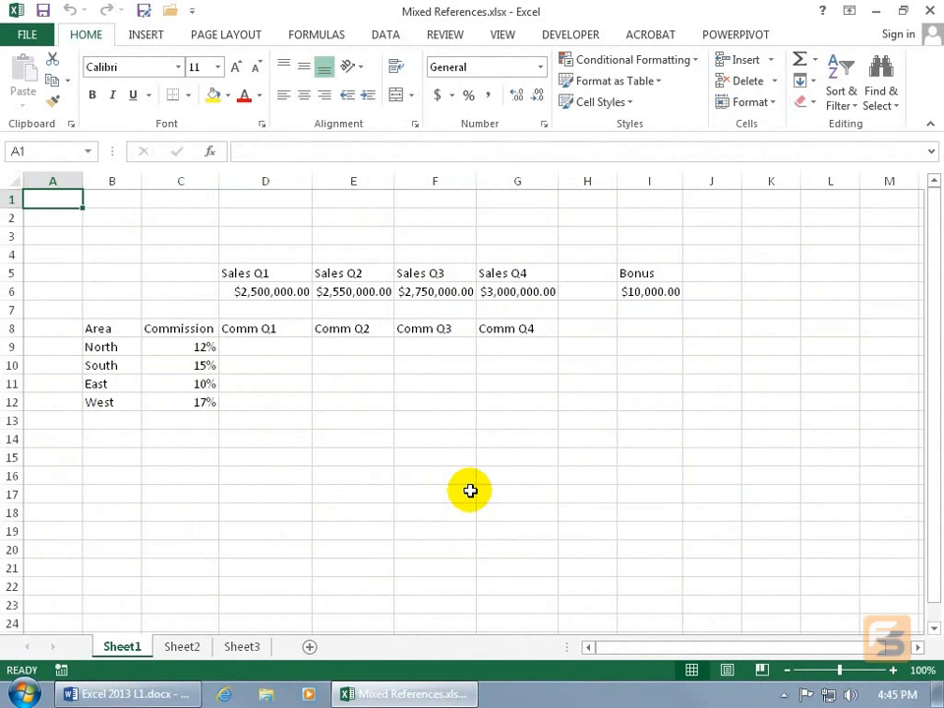
Enter the formula =C9*D6 in D9 to calculate the North area's Q1 commission from its rate and the Q1 sales
{"action": "left_click", "coordinate": [263, 290]}
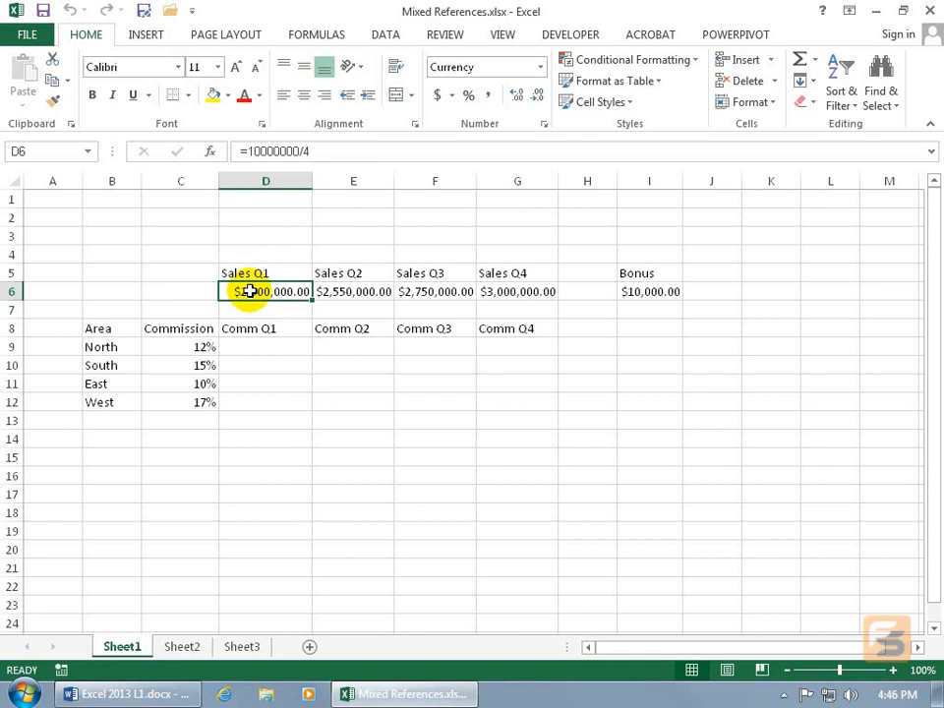
{"action": "left_click", "coordinate": [264, 345]}
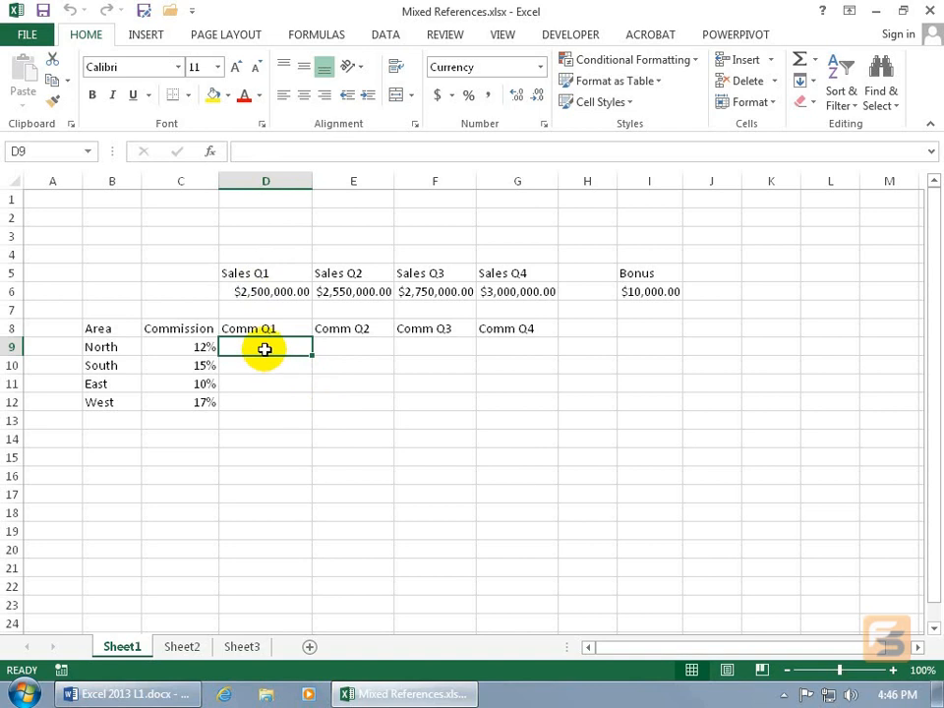
{"action": "left_click", "coordinate": [284, 292]}
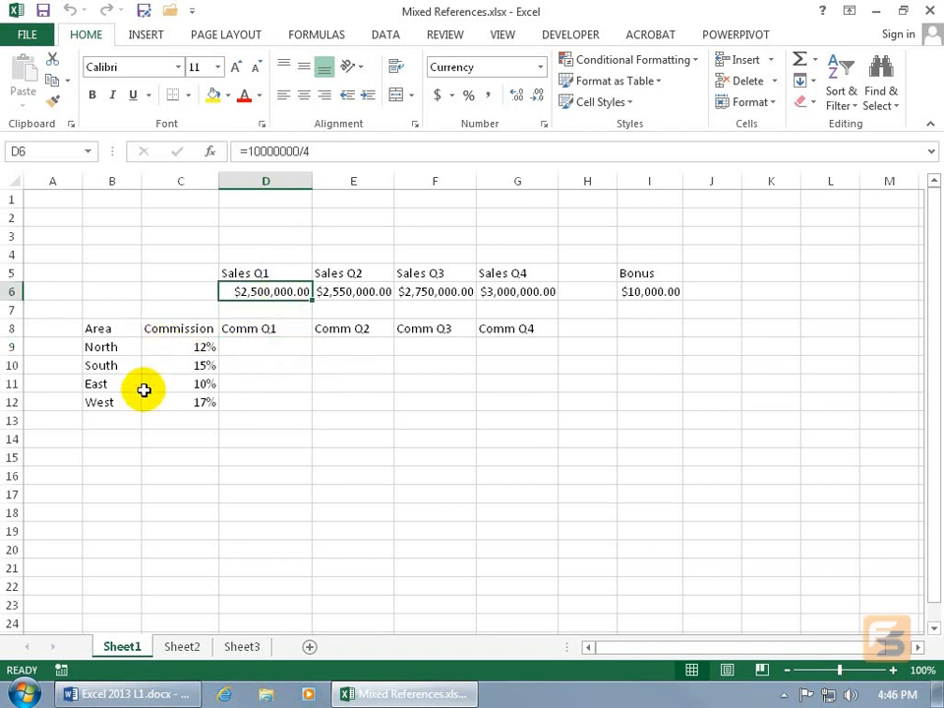
{"action": "left_click", "coordinate": [202, 352]}
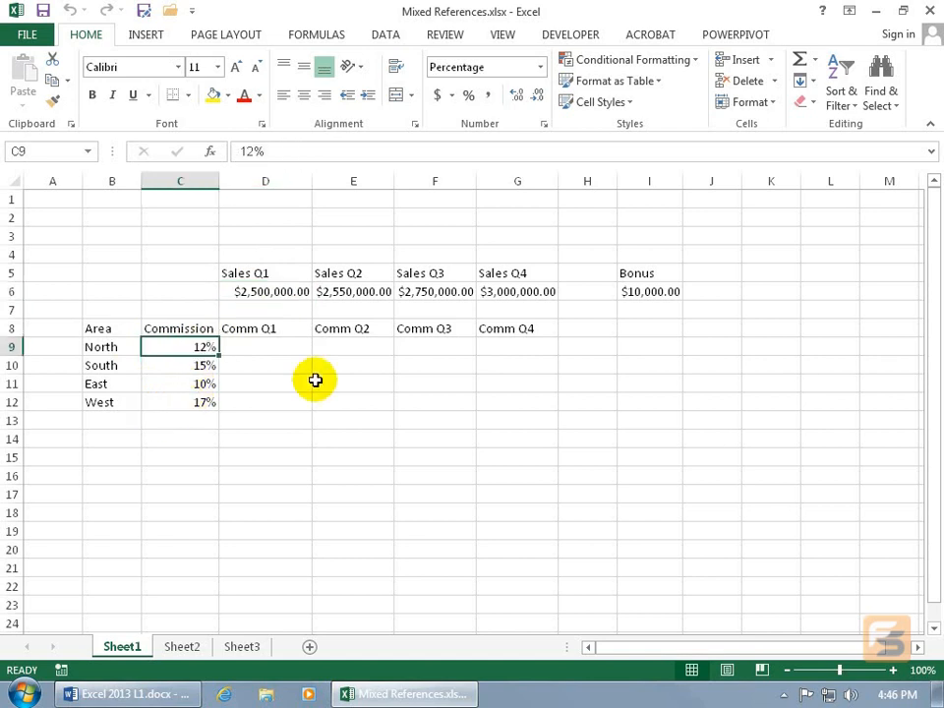
{"action": "left_click", "coordinate": [273, 348]}
{"action": "type", "text": "="}
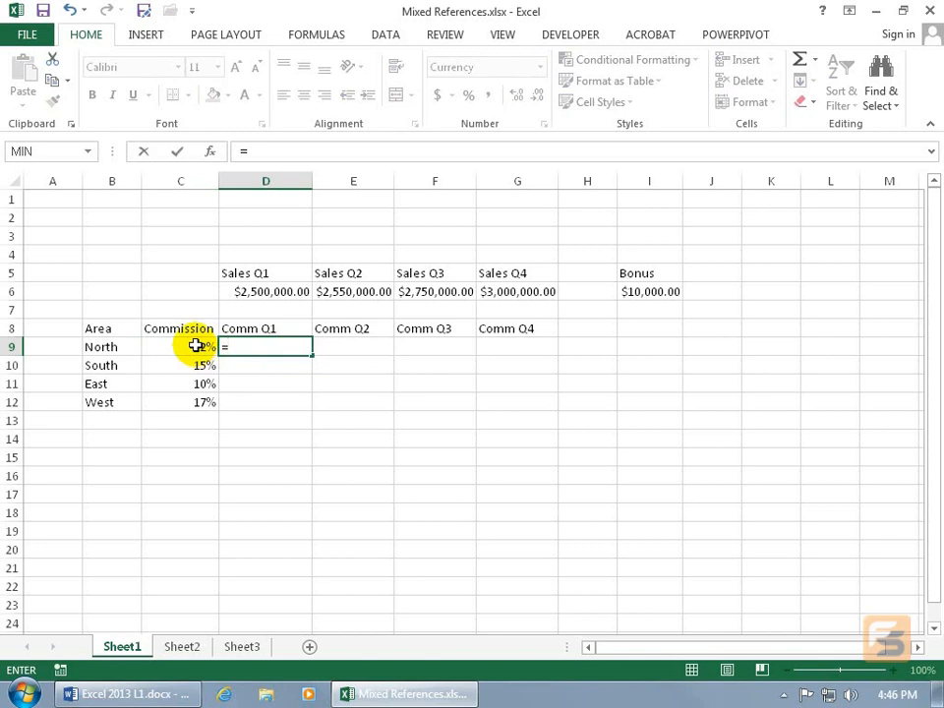
{"action": "left_click", "coordinate": [197, 347]}
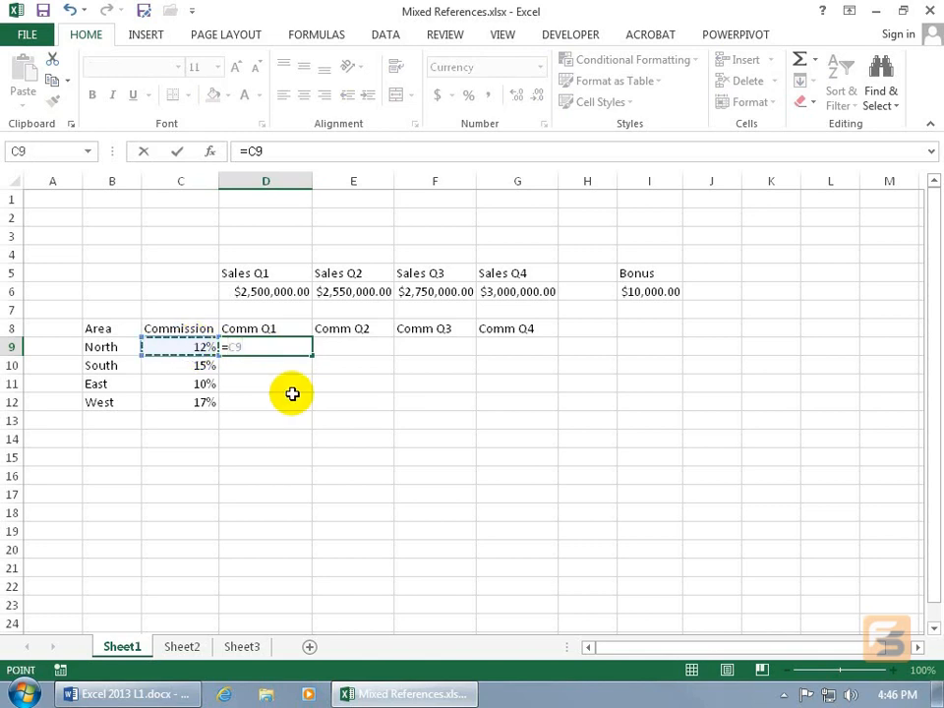
{"action": "type", "text": "*"}
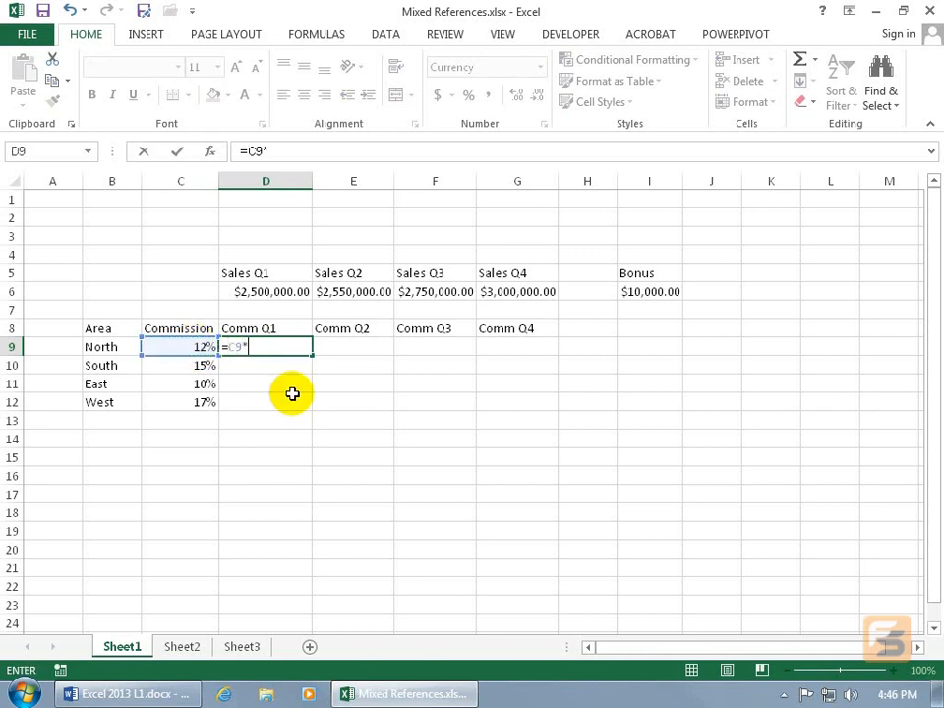
{"action": "left_click", "coordinate": [284, 292]}
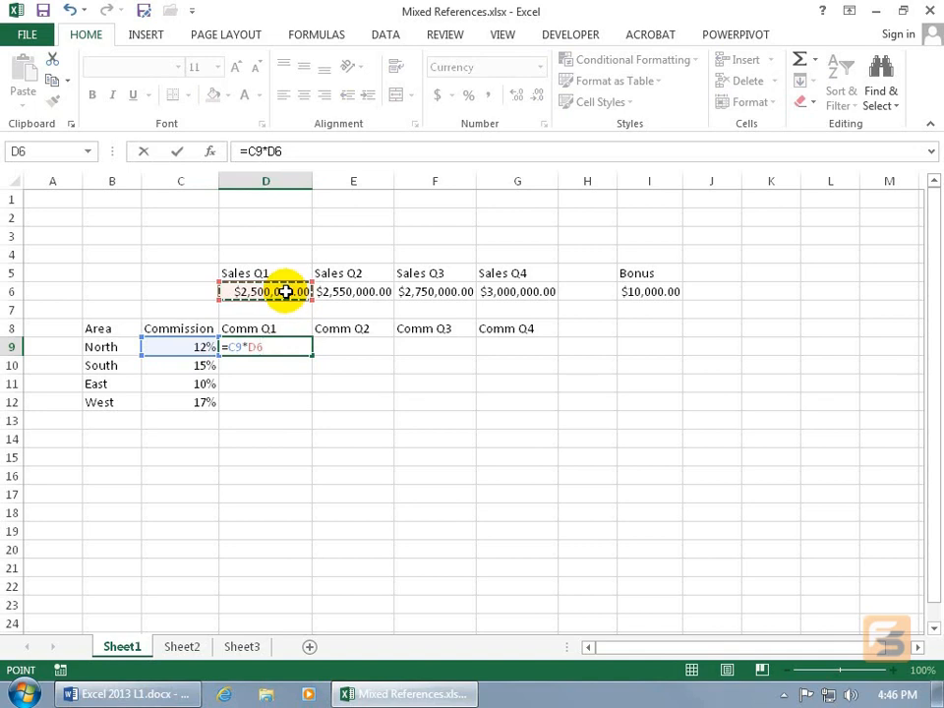
{"action": "key", "text": "Return"}
Fill the Comm Q1 formula from D9 down to D12 and inspect the cell references copied into D10
{"action": "left_click", "coordinate": [292, 345]}
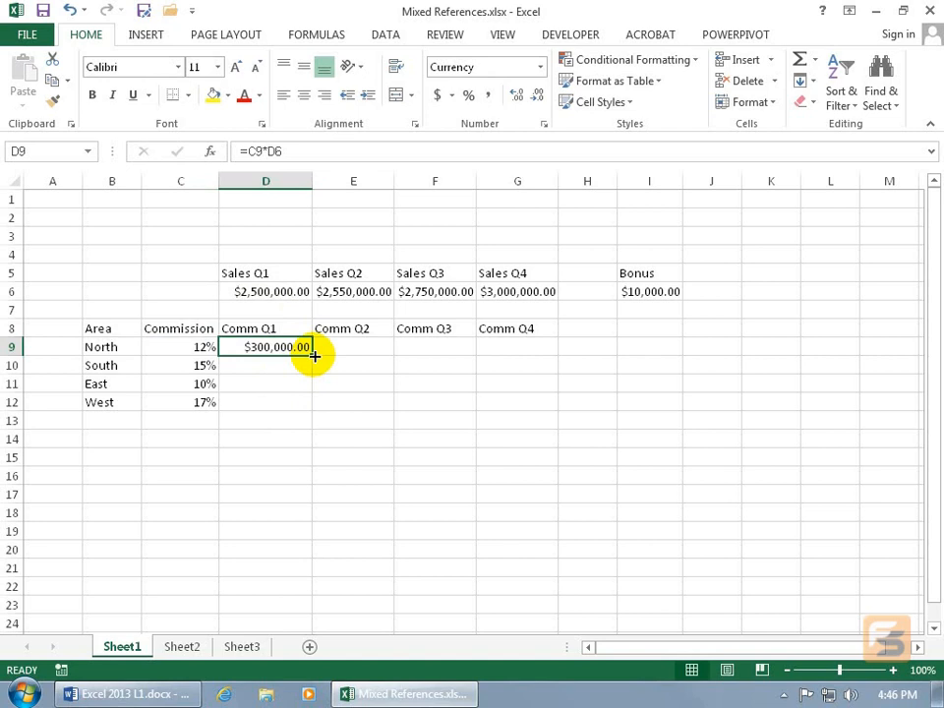
{"action": "double_click", "coordinate": [314, 355]}
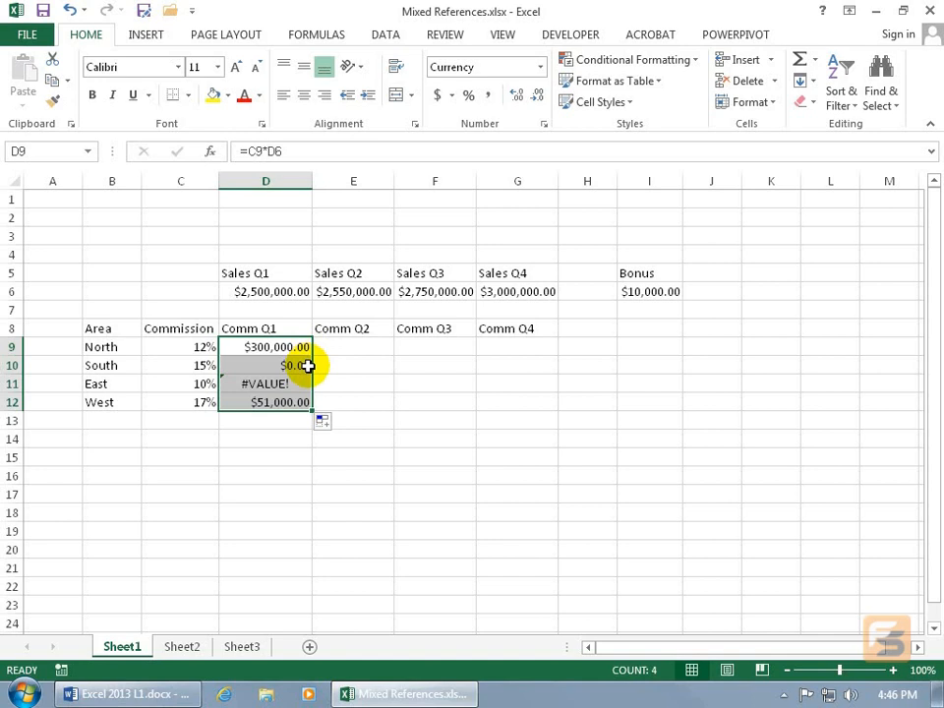
{"action": "left_click", "coordinate": [278, 367]}
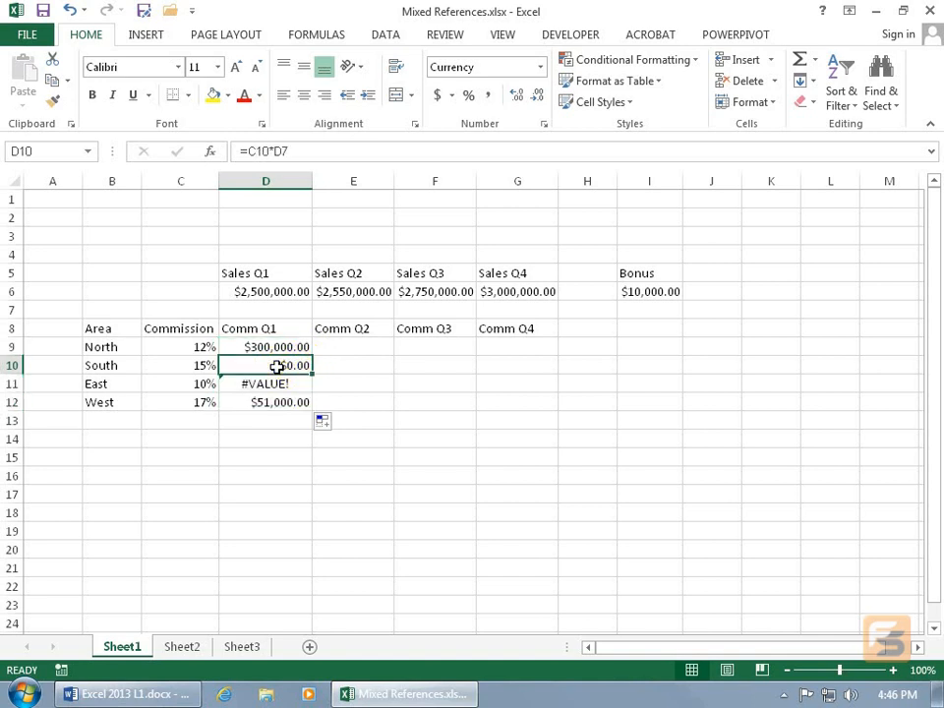
{"action": "double_click", "coordinate": [278, 366]}
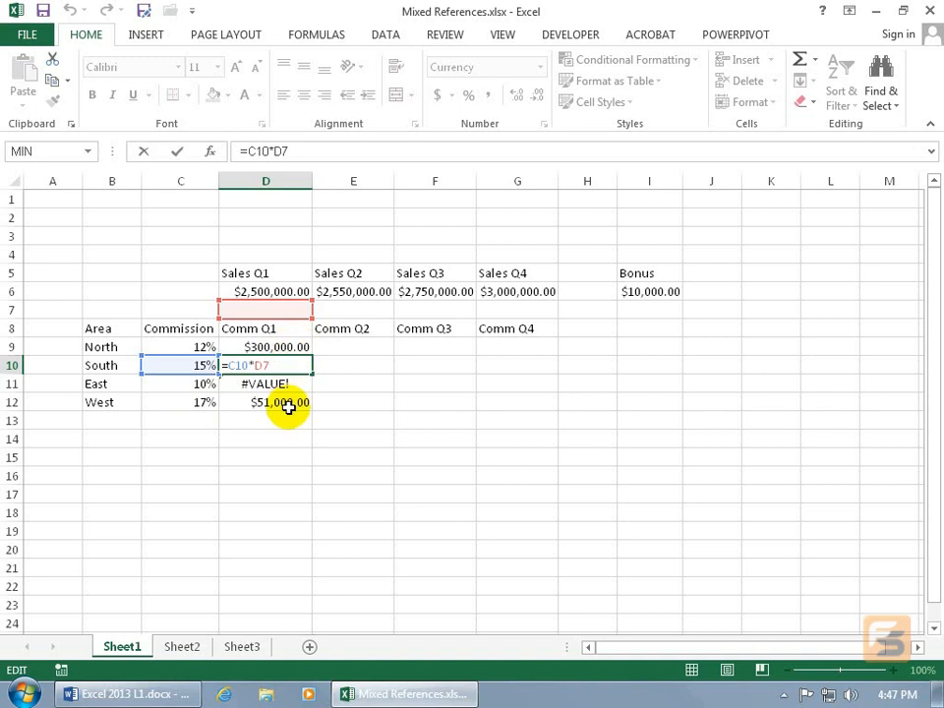
{"action": "key", "text": "ctrl+Return"}
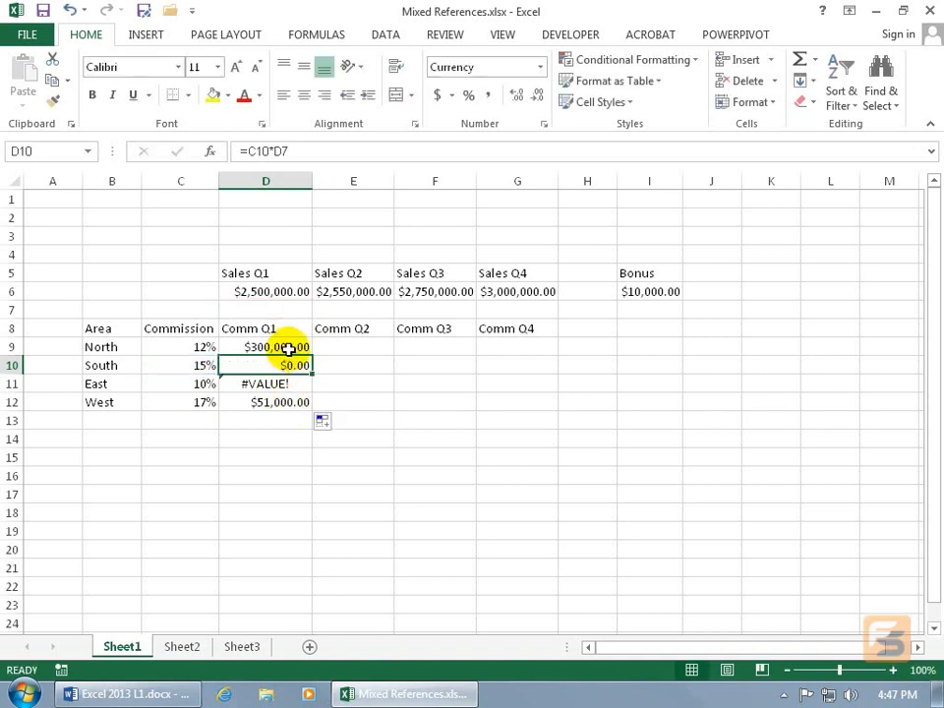
Change the formula in D9 to =C9*D$6 so that the reference to the Q1 sales row is locked
{"action": "left_click", "coordinate": [287, 347]}
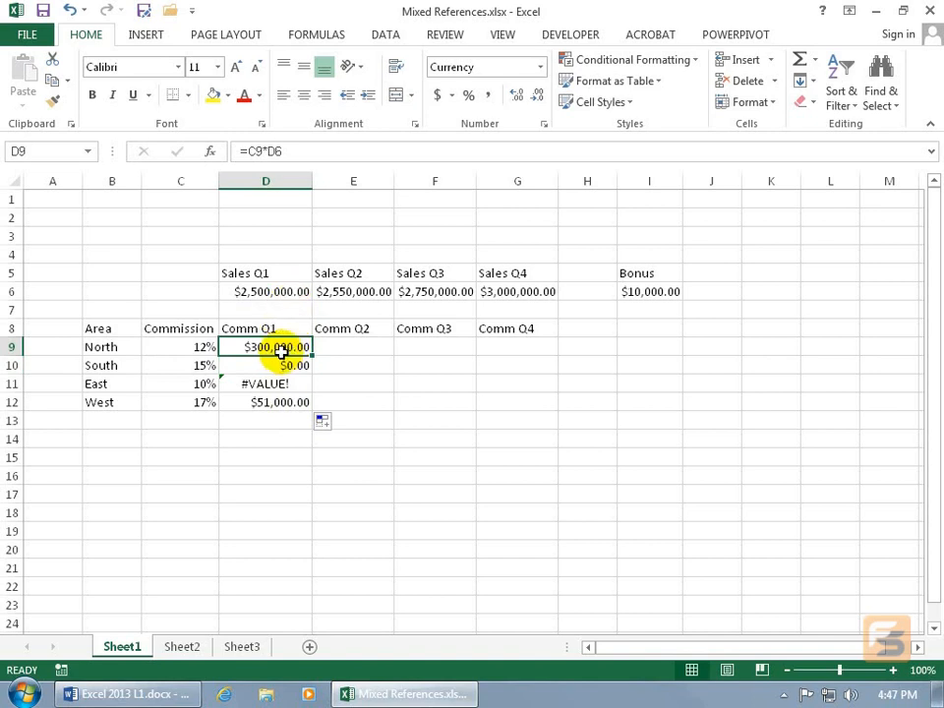
{"action": "left_click", "coordinate": [282, 291]}
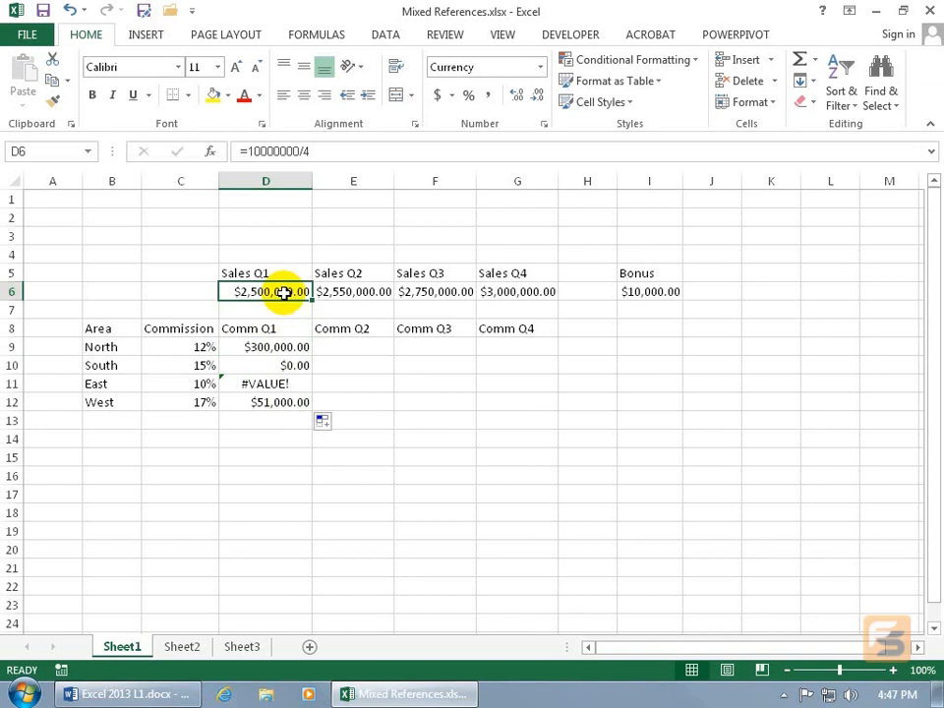
{"action": "left_click", "coordinate": [274, 347]}
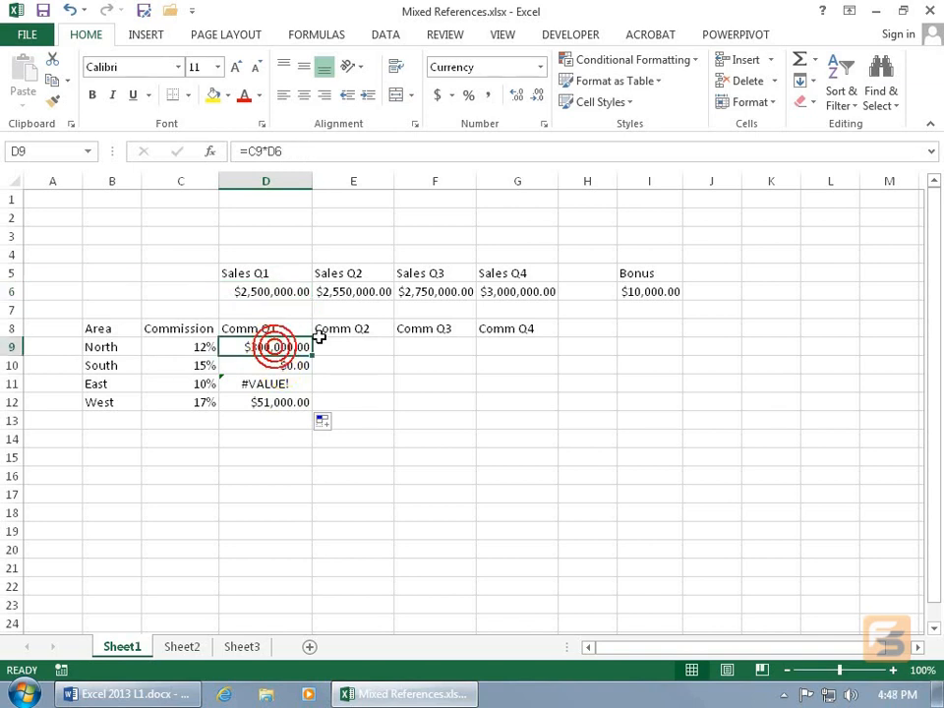
{"action": "left_click", "coordinate": [266, 151]}
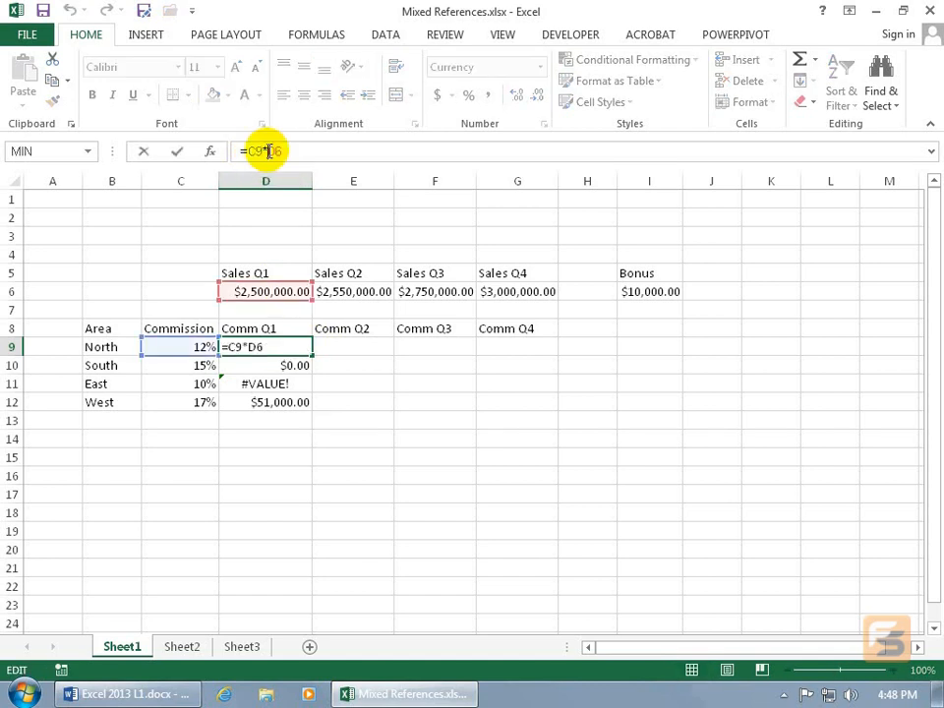
{"action": "left_click", "coordinate": [274, 151]}
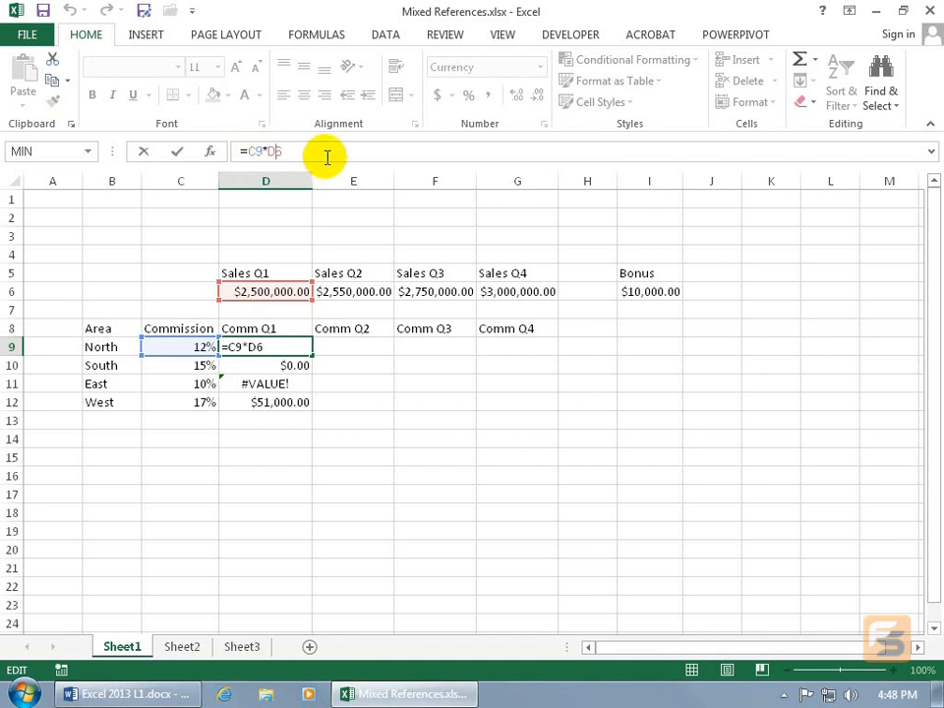
{"action": "type", "text": "$"}
{"action": "key", "text": "BackSpace"}
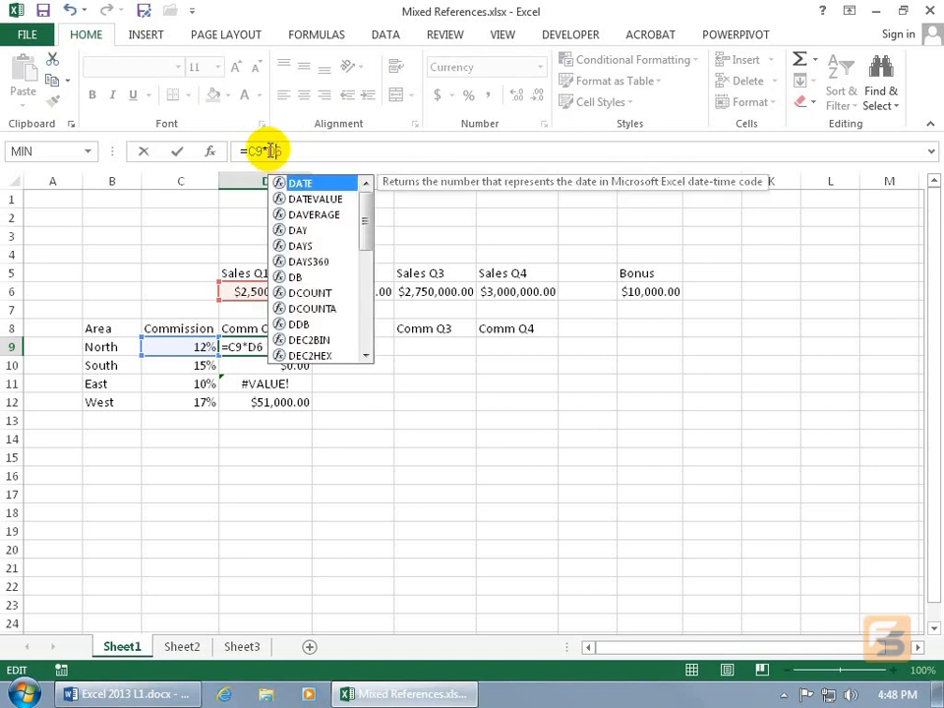
{"action": "left_click", "coordinate": [267, 151]}
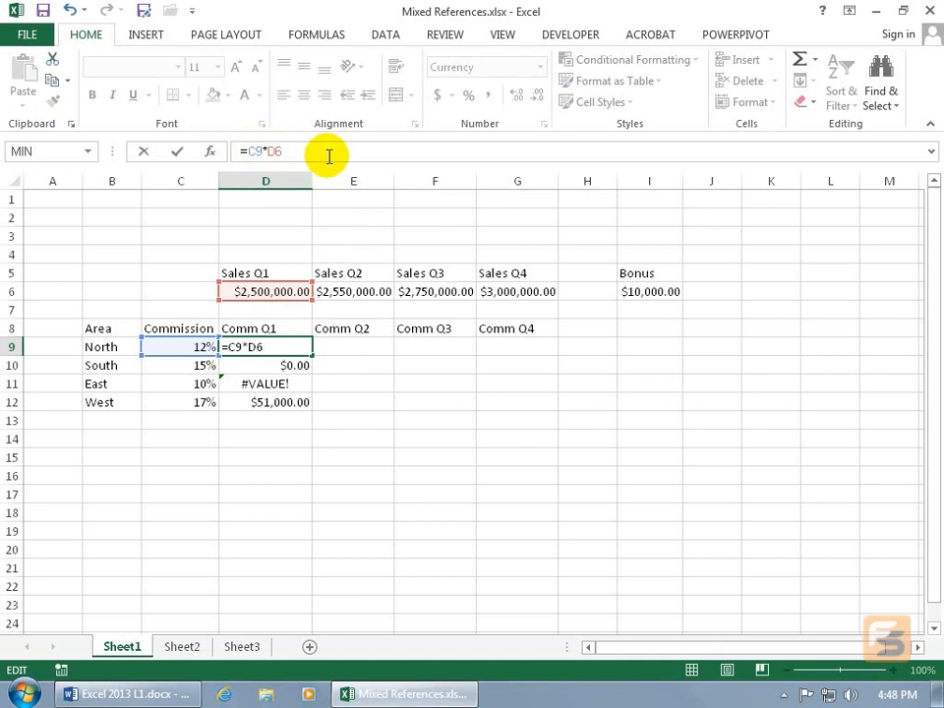
{"action": "key", "text": "F4"}
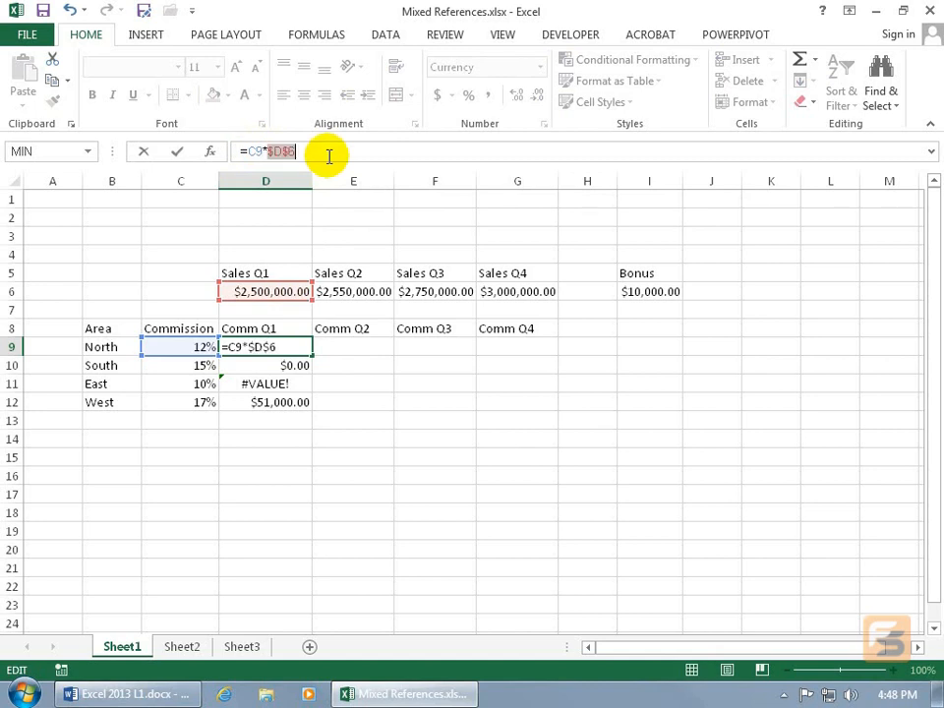
{"action": "key", "text": "F4"}
{"action": "key", "text": "Return"}
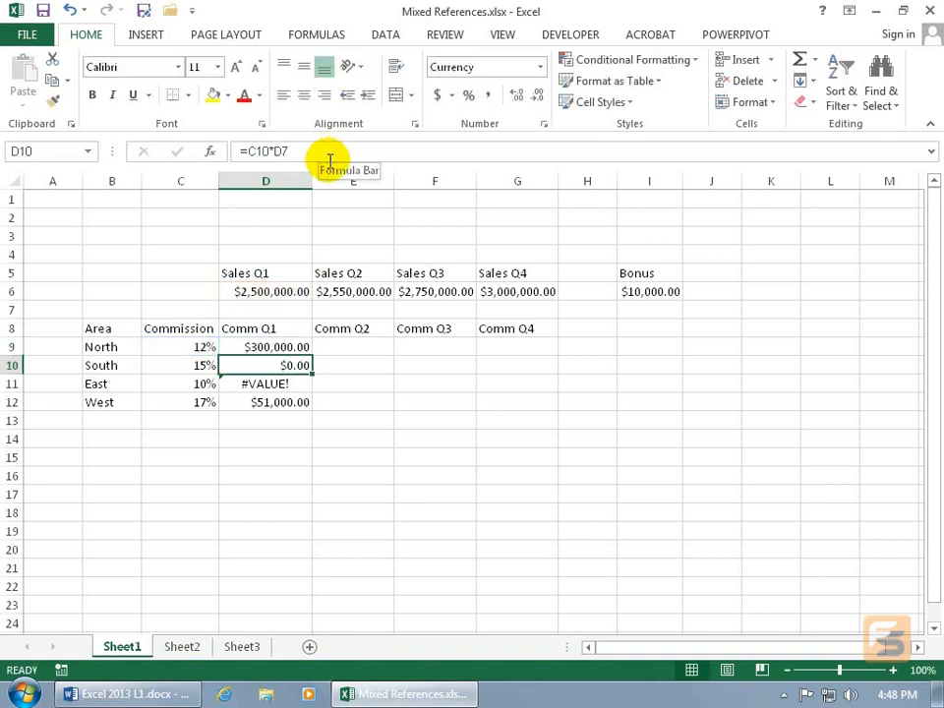
Copy the corrected D9 formula down to D12 and examine the references in the East area's cell D11
{"action": "left_click", "coordinate": [280, 348]}
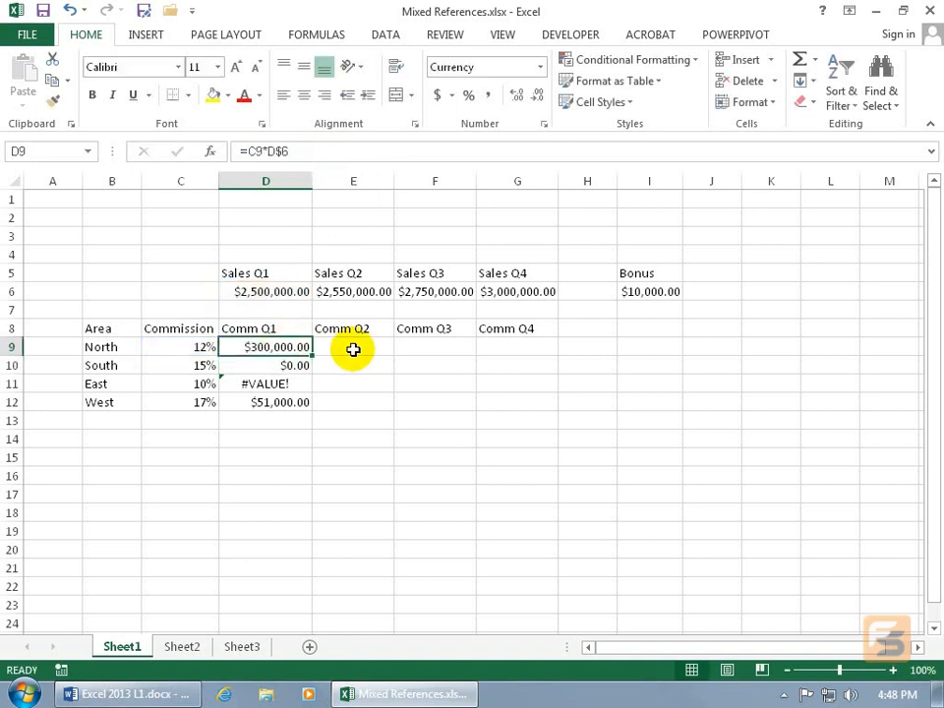
{"action": "left_click_drag", "start_coordinate": [312, 355], "coordinate": [311, 404]}
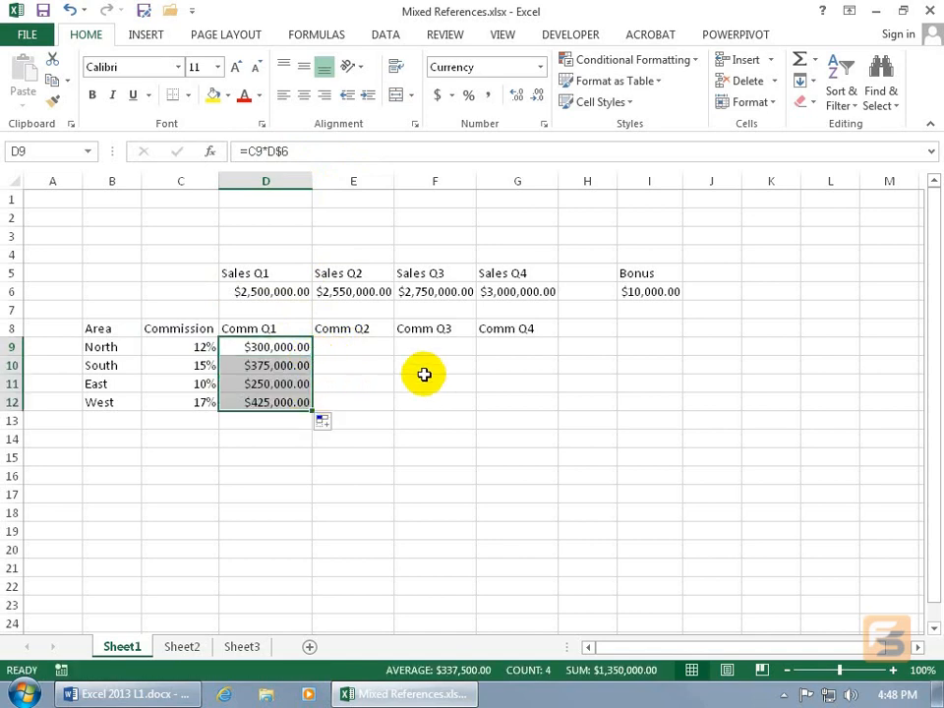
{"action": "left_click", "coordinate": [274, 383]}
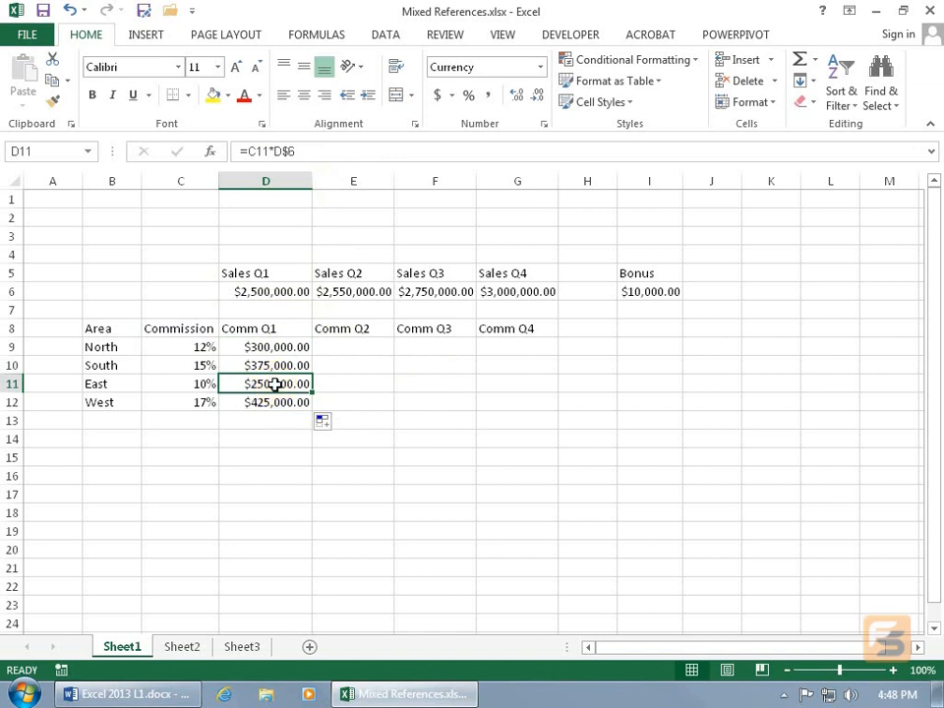
{"action": "double_click", "coordinate": [275, 383]}
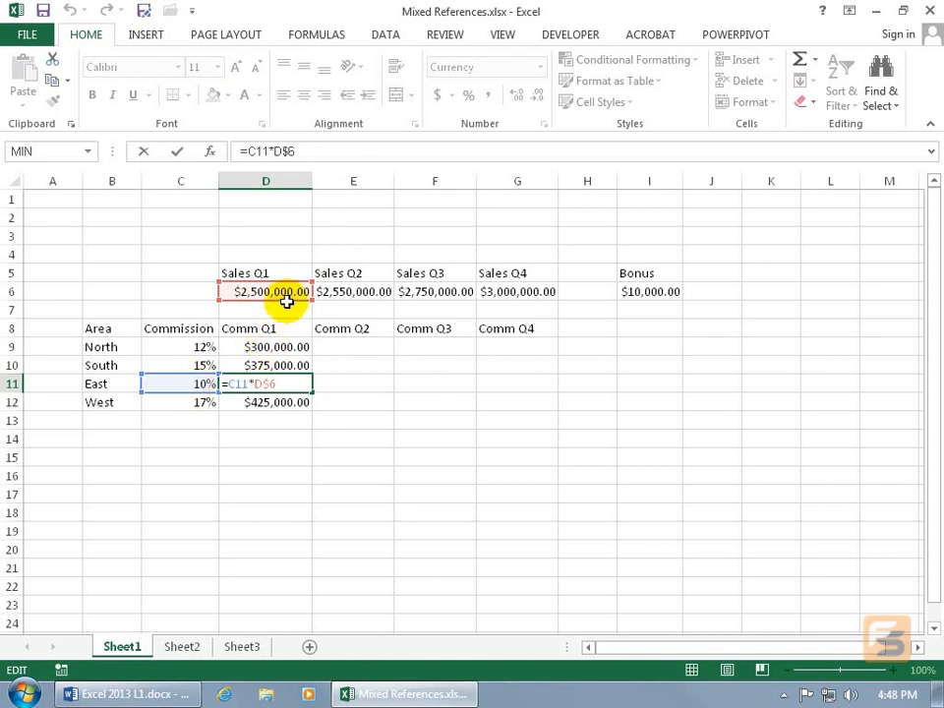
{"action": "key", "text": "ctrl+Return"}
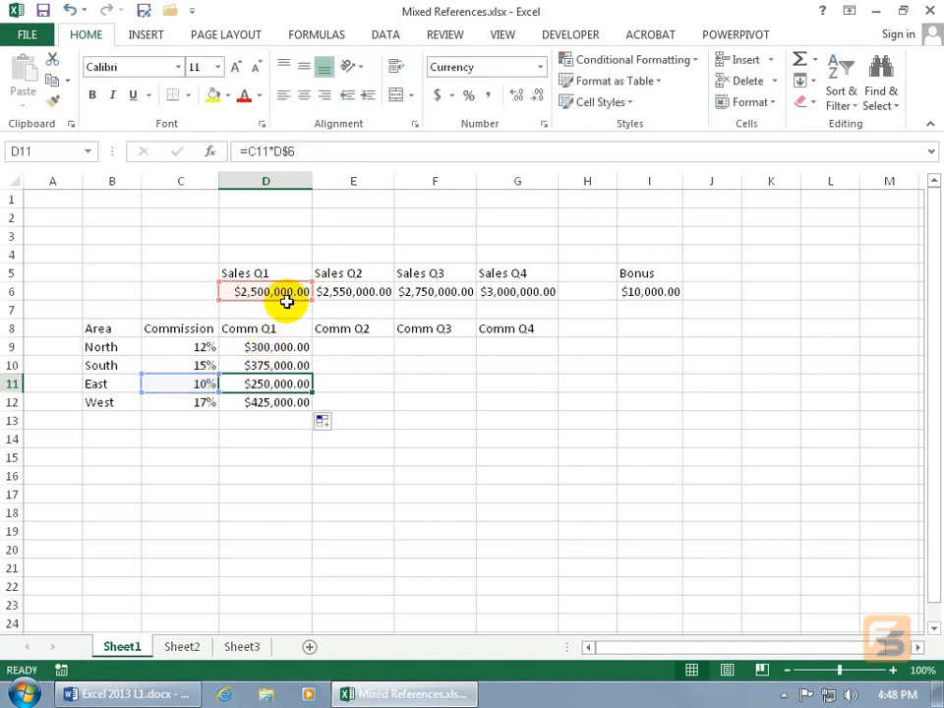
Fill the North commission formula from D9 across to G9 and fit column E's width to its contents
{"action": "left_click", "coordinate": [278, 347]}
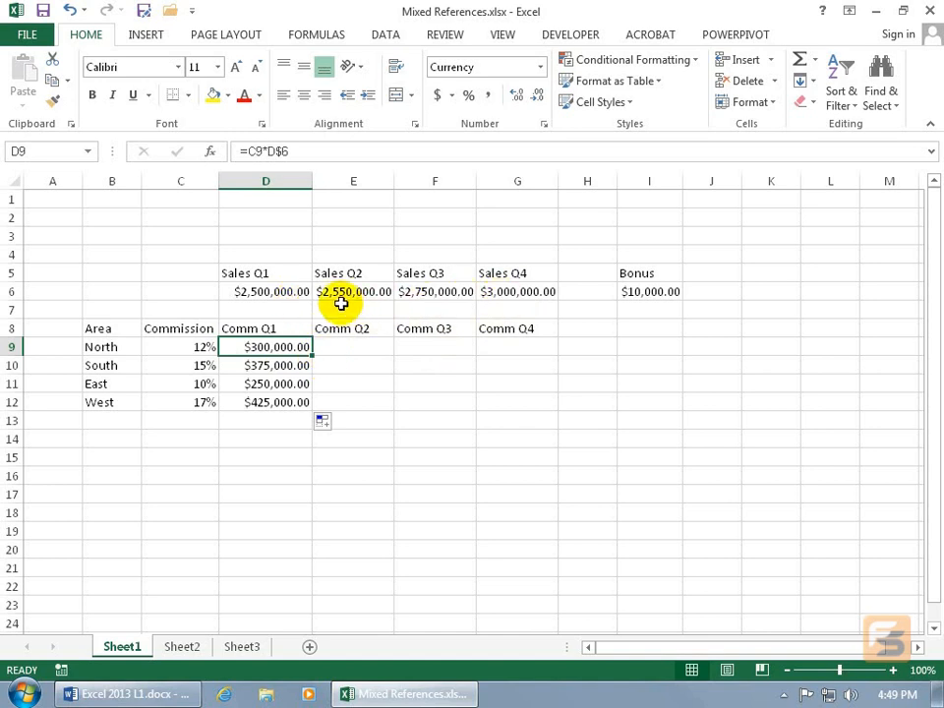
{"action": "left_click", "coordinate": [305, 291]}
{"action": "left_click", "coordinate": [363, 291]}
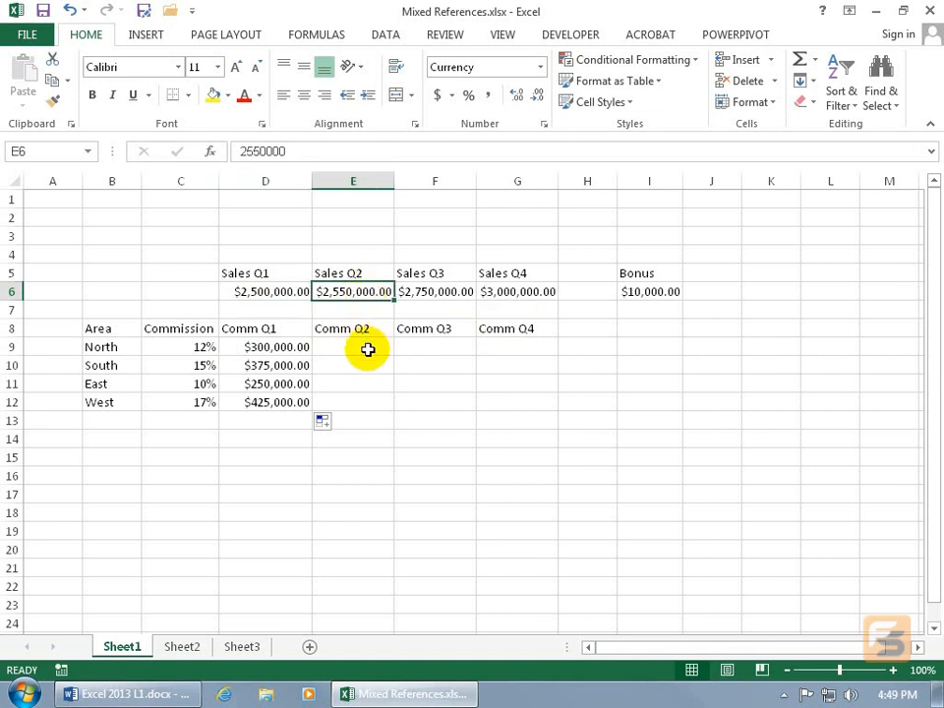
{"action": "left_click", "coordinate": [197, 349]}
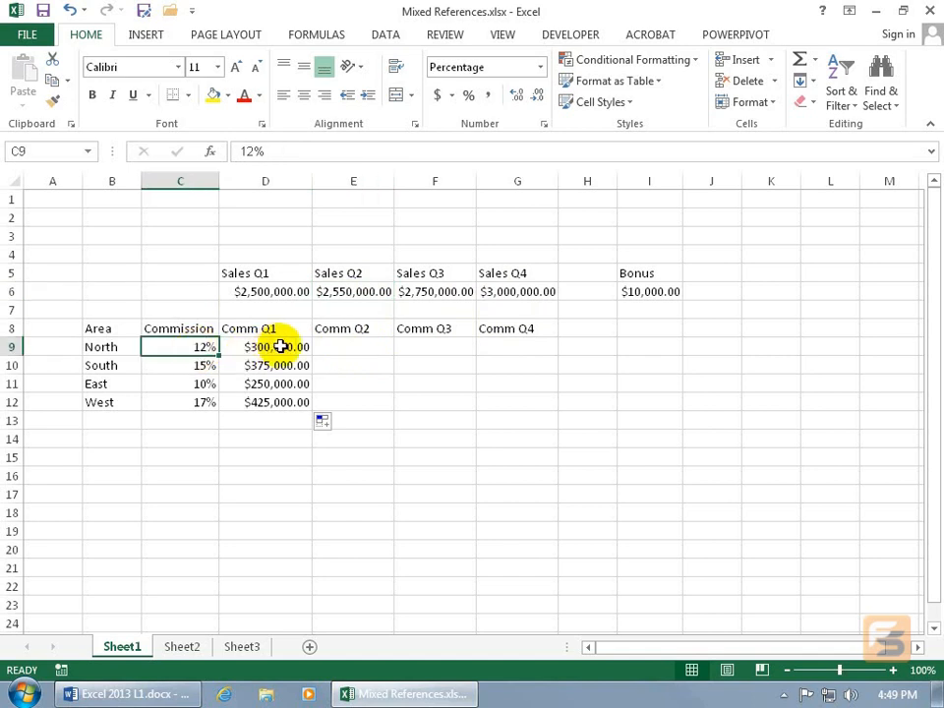
{"action": "left_click", "coordinate": [354, 292]}
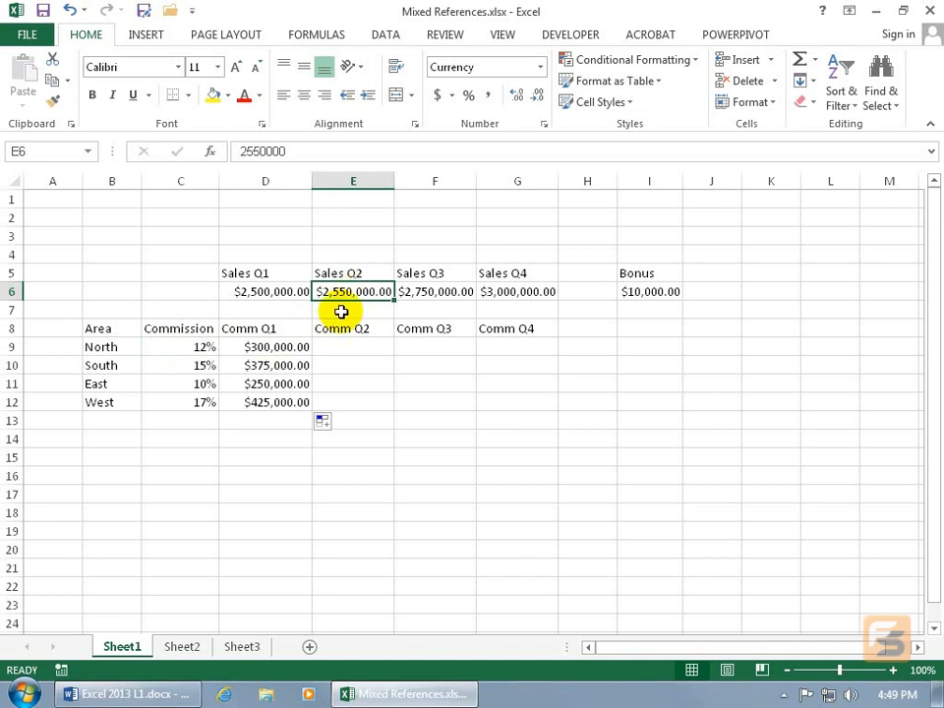
{"action": "left_click", "coordinate": [282, 347]}
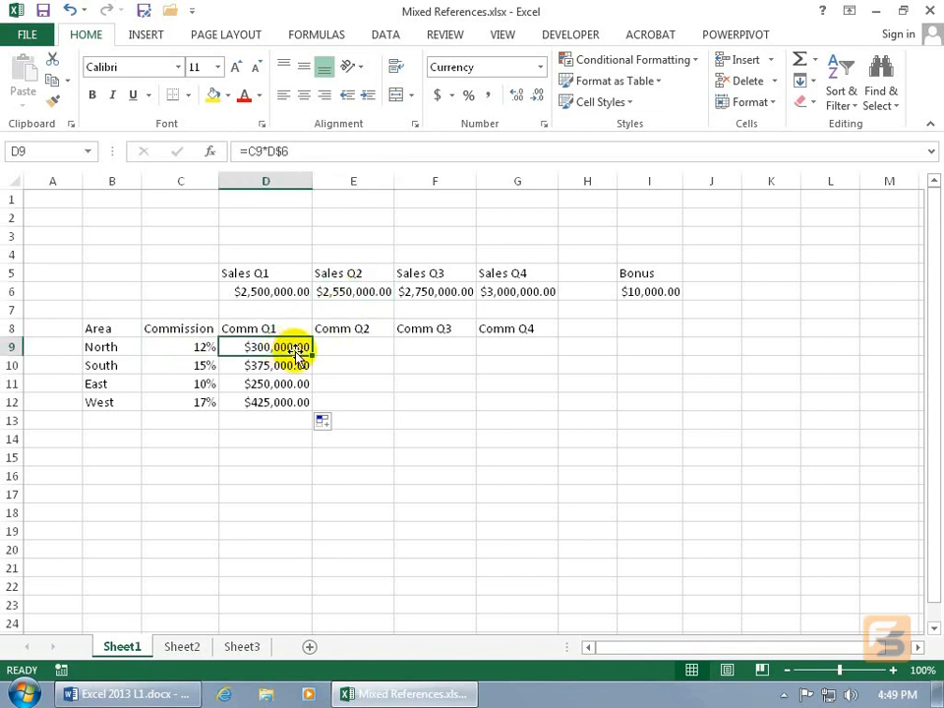
{"action": "left_click_drag", "start_coordinate": [315, 356], "coordinate": [537, 354]}
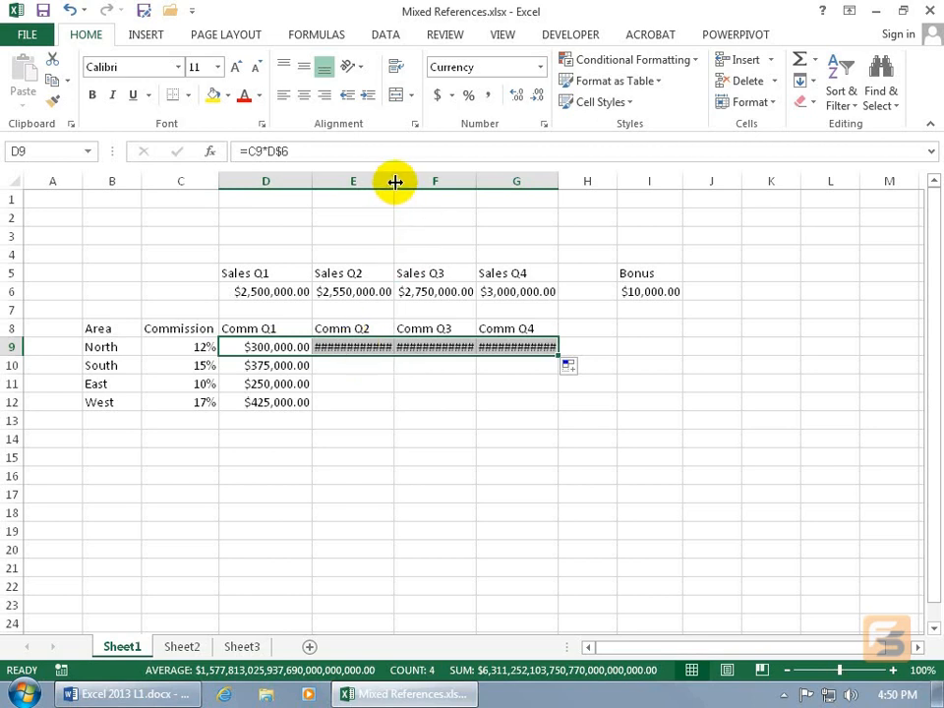
{"action": "left_click_drag", "start_coordinate": [394, 182], "coordinate": [446, 181]}
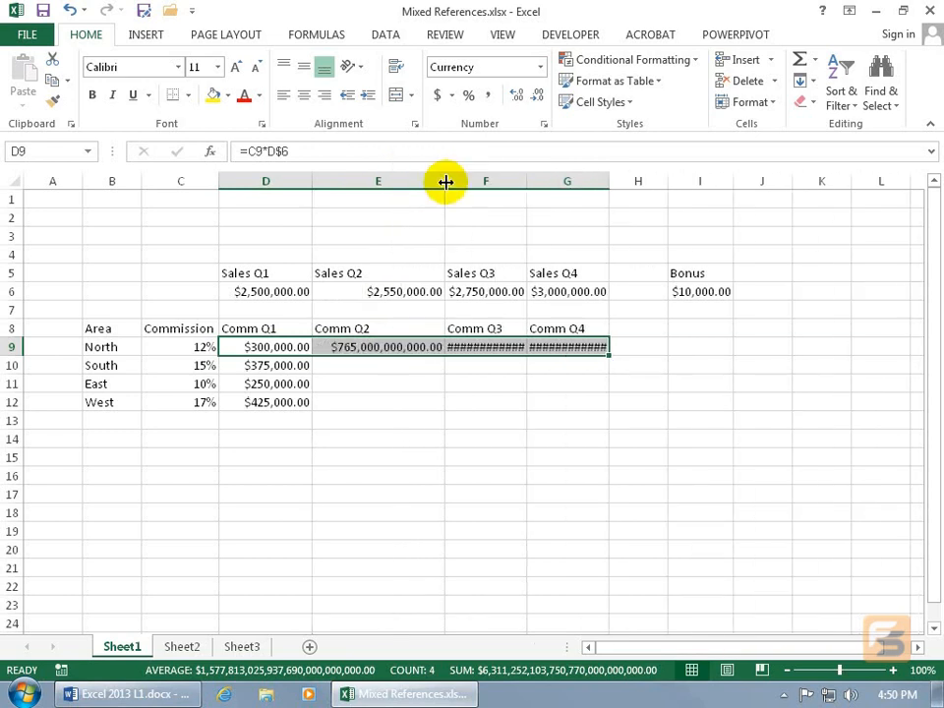
{"action": "double_click", "coordinate": [445, 182]}
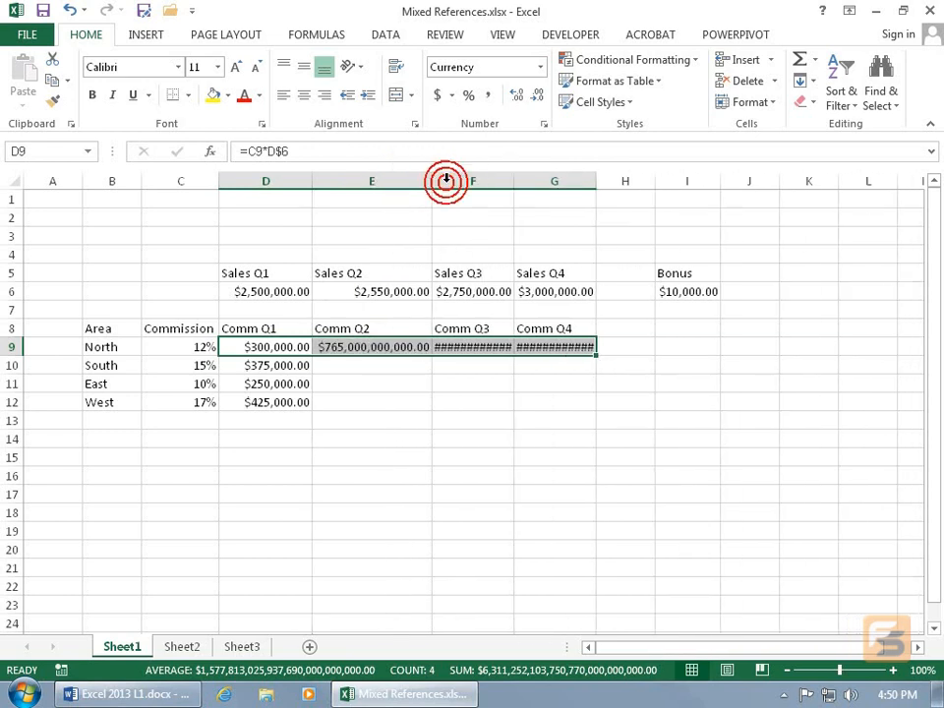
Examine the references copied into E9 and change the D9 formula to =$C9*D$6 so that the commission column is locked
{"action": "double_click", "coordinate": [402, 347]}
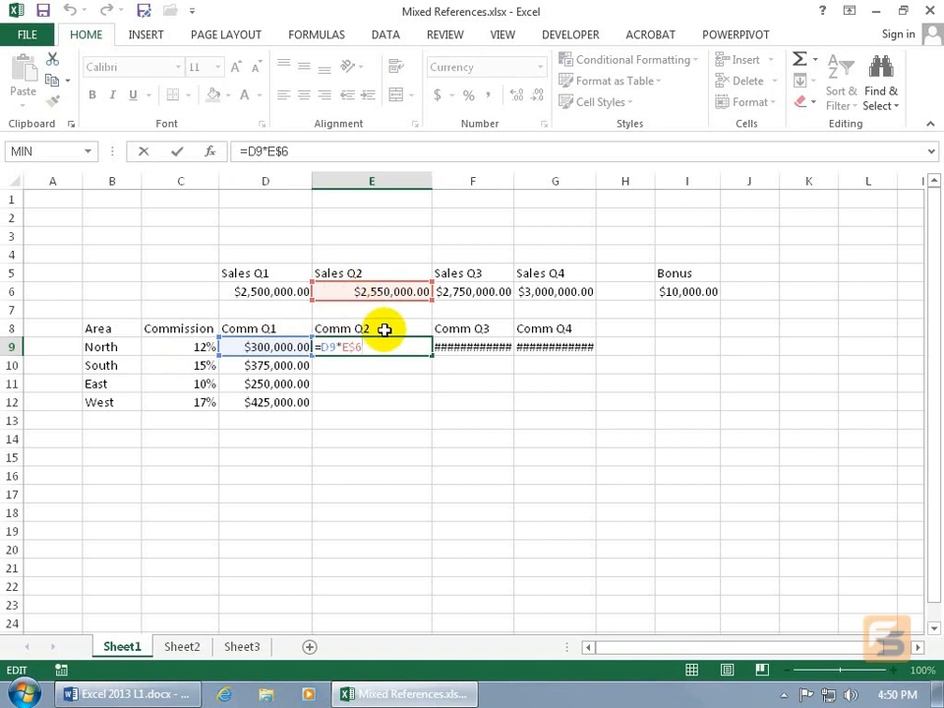
{"action": "key", "text": "ctrl+Return"}
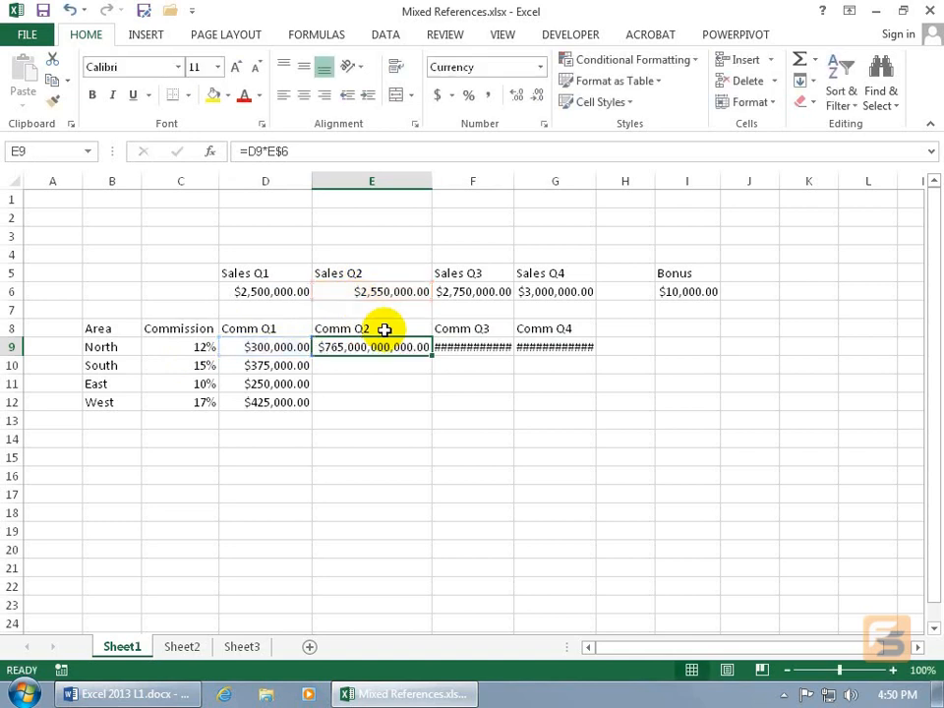
{"action": "left_click", "coordinate": [294, 349]}
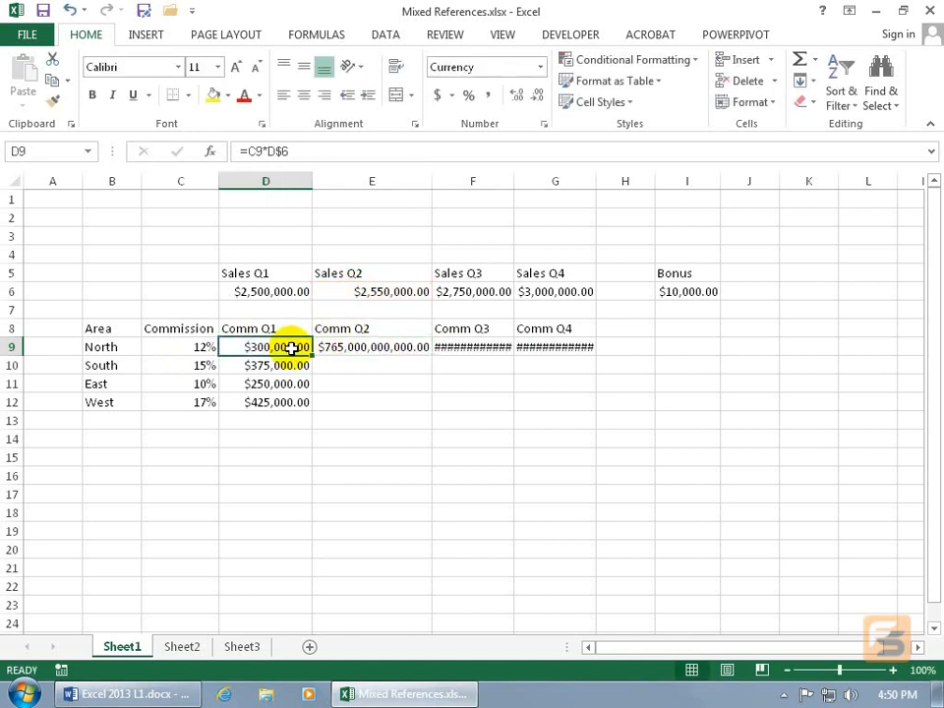
{"action": "left_click", "coordinate": [250, 151]}
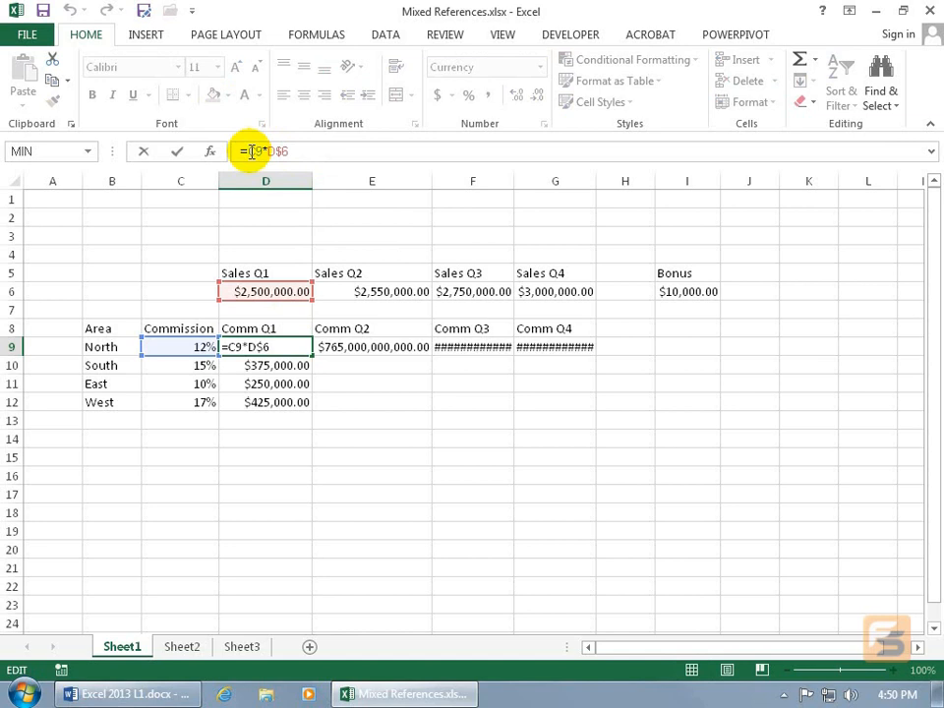
{"action": "type", "text": "$"}
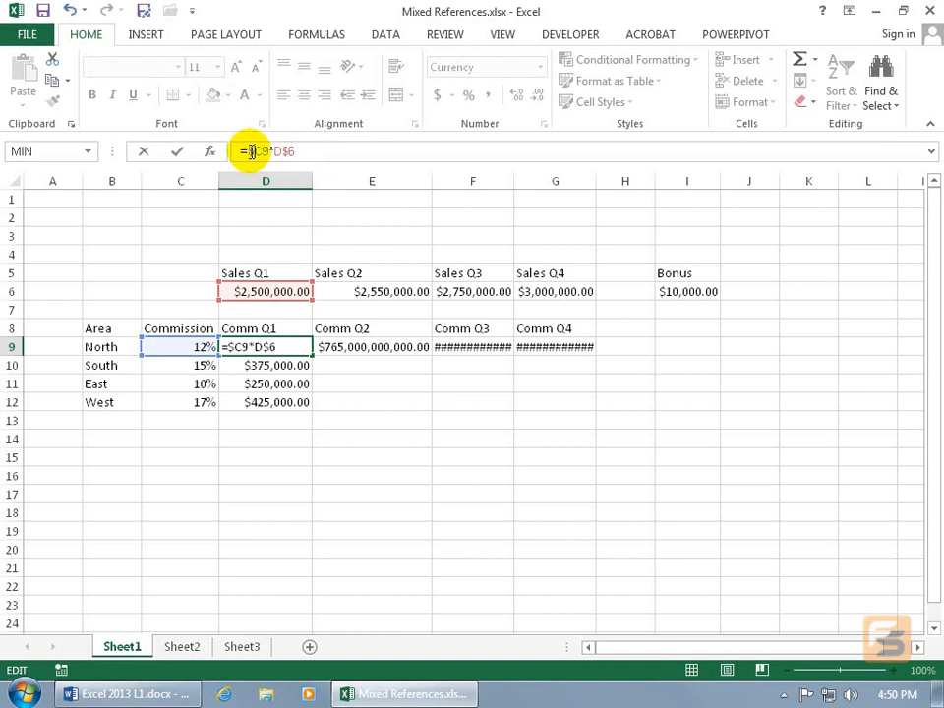
{"action": "key", "text": "Return"}
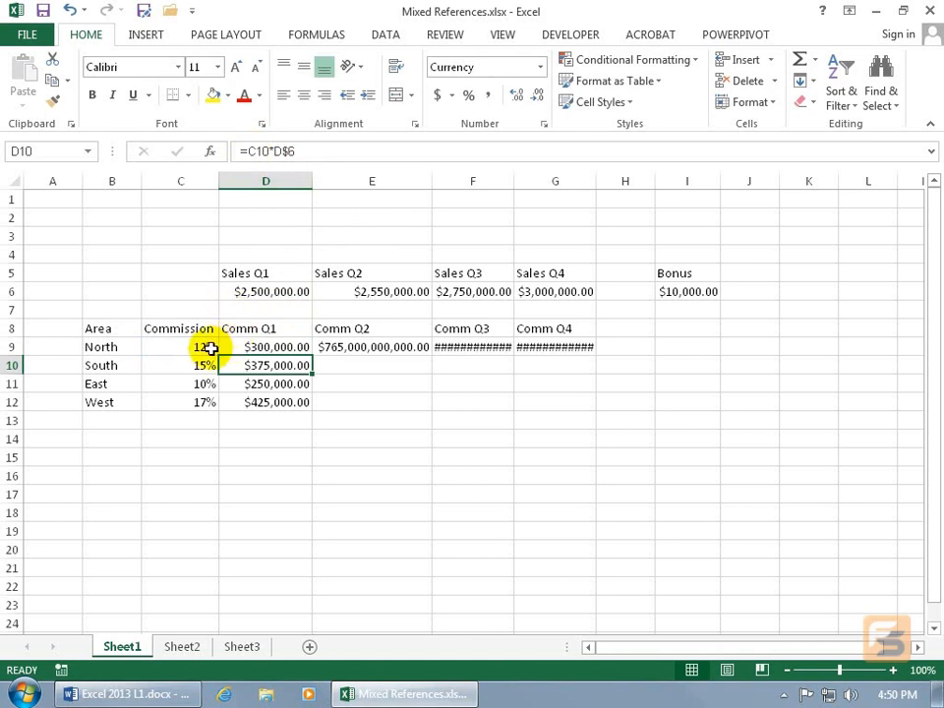
Refill the North commission formula from D9 across to G9 and examine the references in E9
{"action": "left_click", "coordinate": [248, 346]}
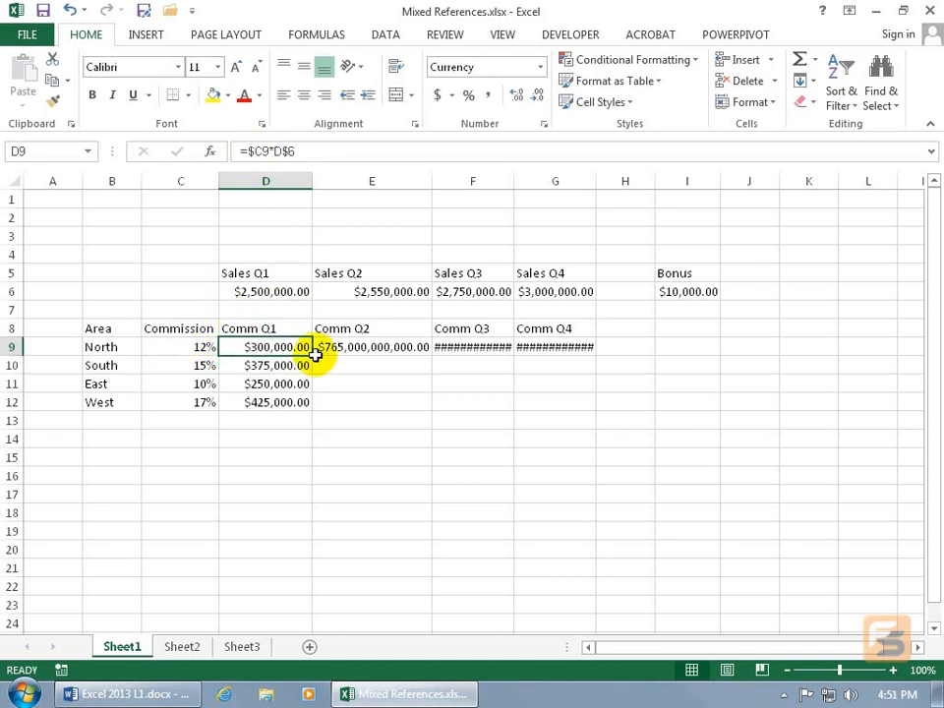
{"action": "left_click_drag", "start_coordinate": [310, 356], "coordinate": [589, 358]}
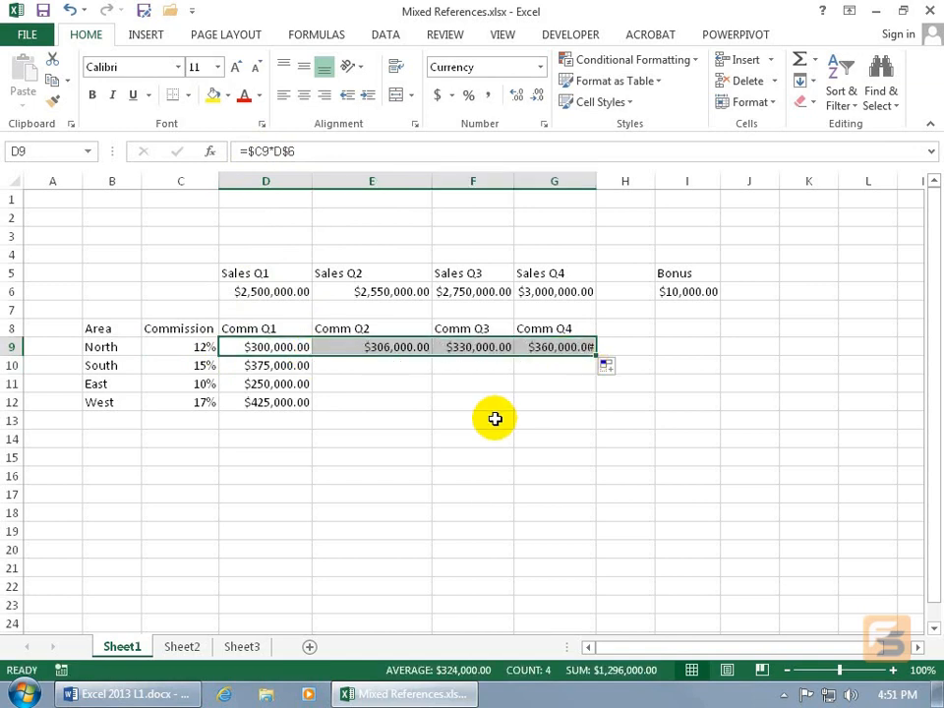
{"action": "left_click", "coordinate": [405, 348]}
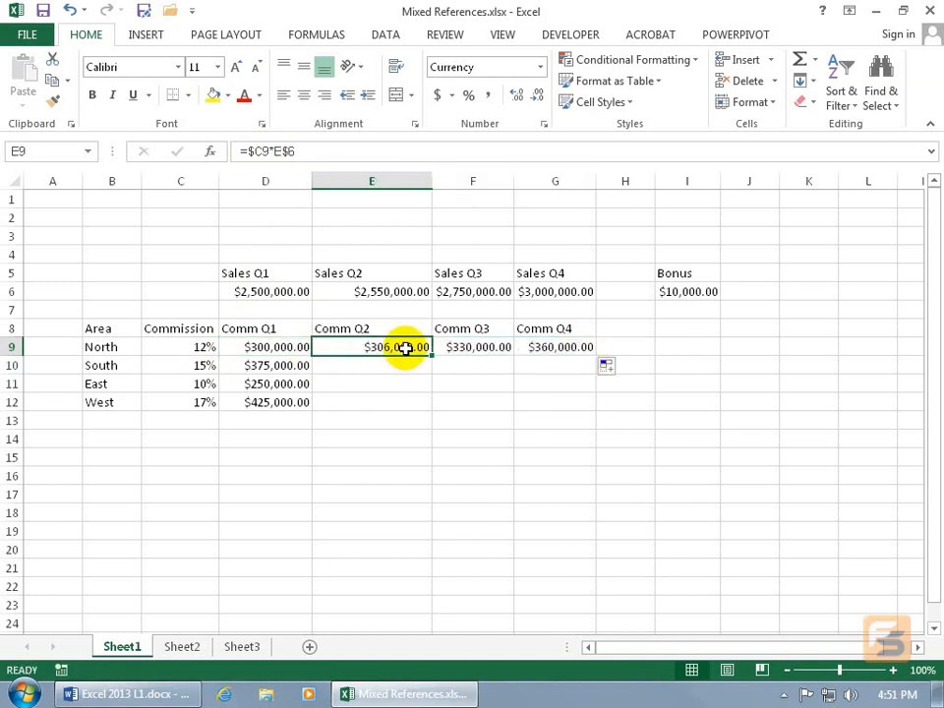
{"action": "double_click", "coordinate": [405, 348]}
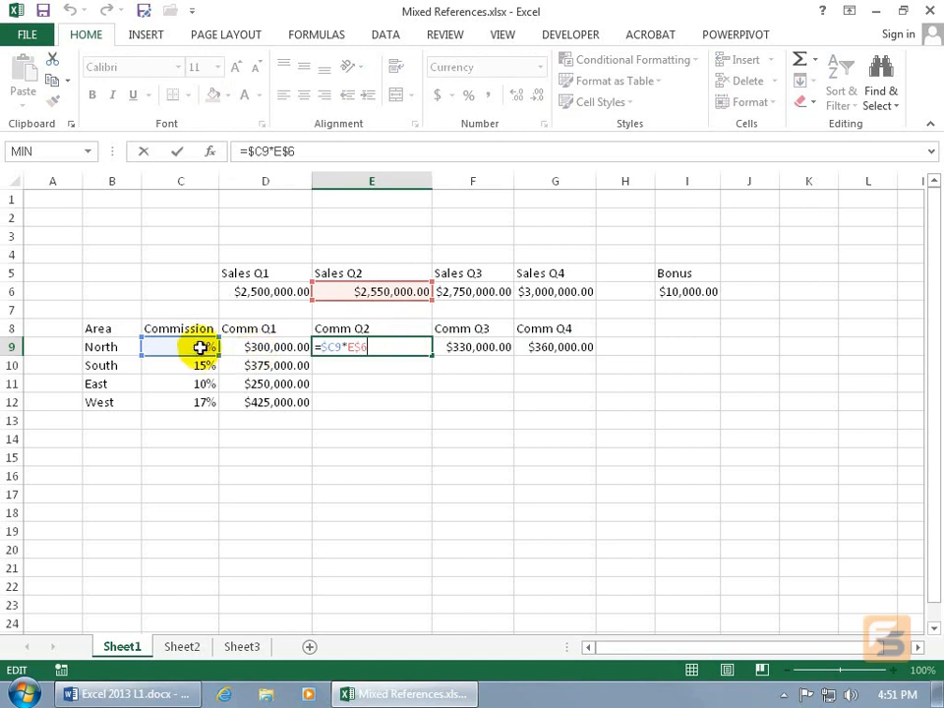
{"action": "key", "text": "Return"}
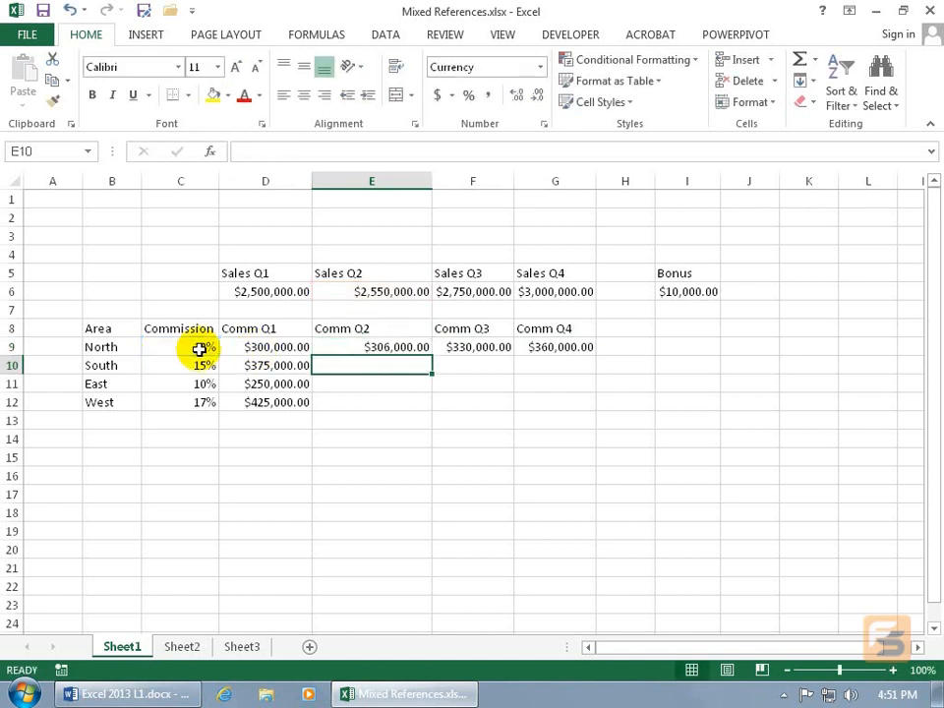
Fill the North formulas in E9:G9 down to row 12 and examine the references in the East area's cell F11
{"action": "left_click_drag", "start_coordinate": [350, 347], "coordinate": [542, 358]}
{"action": "left_click", "coordinate": [429, 348]}
{"action": "left_click_drag", "start_coordinate": [447, 347], "coordinate": [533, 410]}
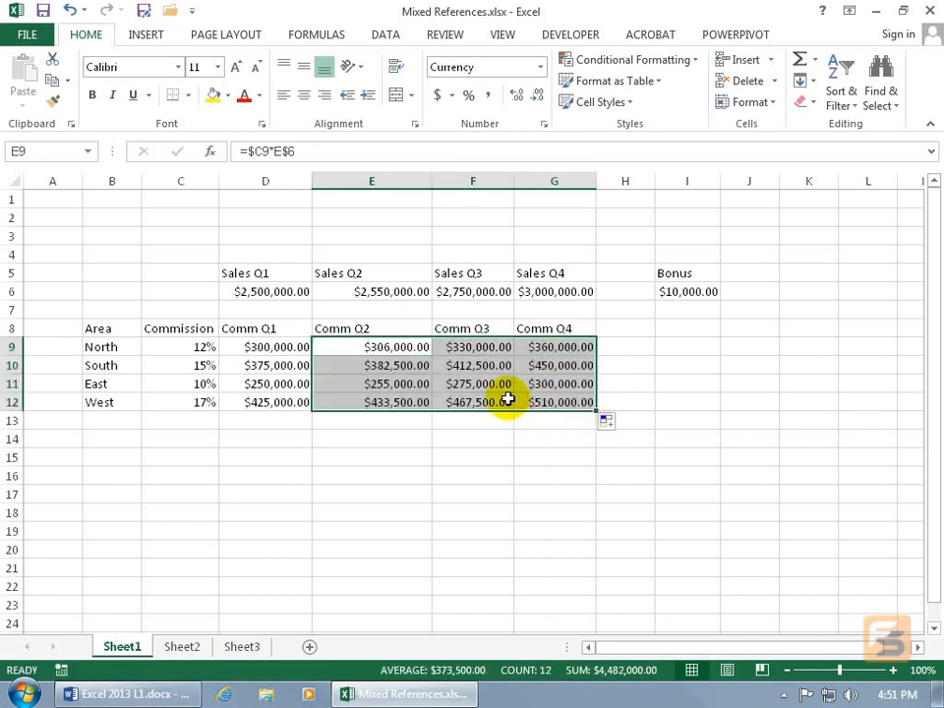
{"action": "double_click", "coordinate": [480, 385]}
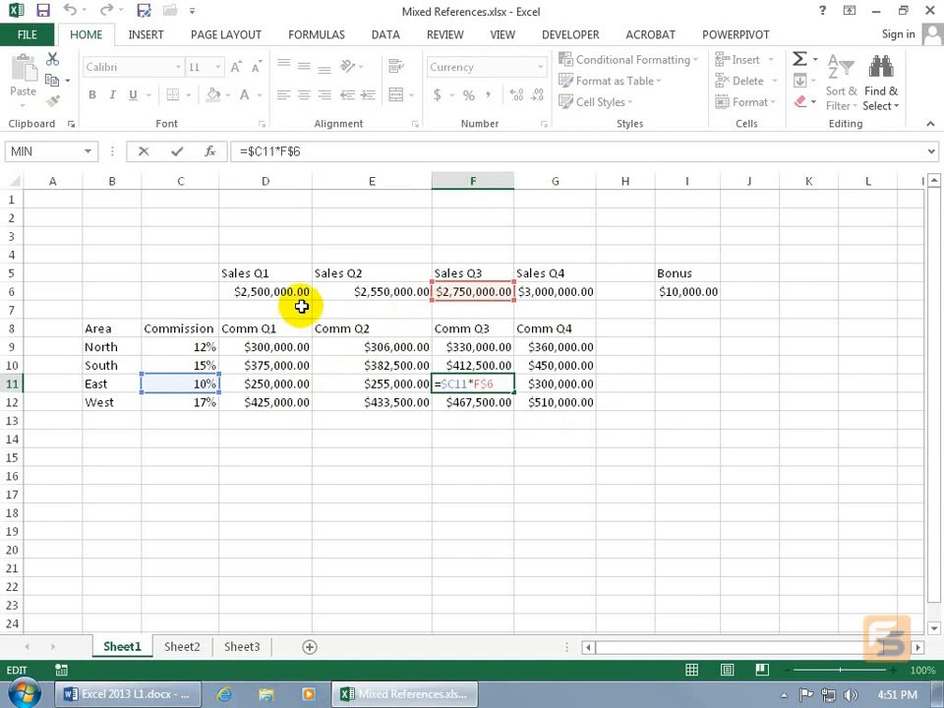
{"action": "key", "text": "ctrl+Return"}
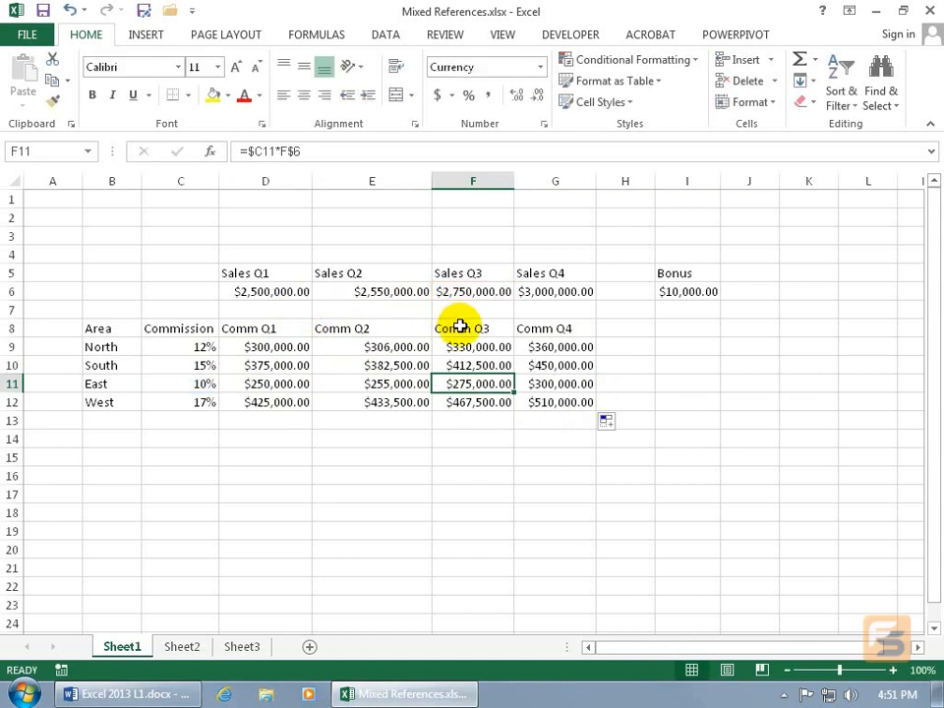
Undo the downward fill and change the E9 formula to =$C$9*E$6 with a fully absolute commission reference
{"action": "left_click", "coordinate": [66, 9]}
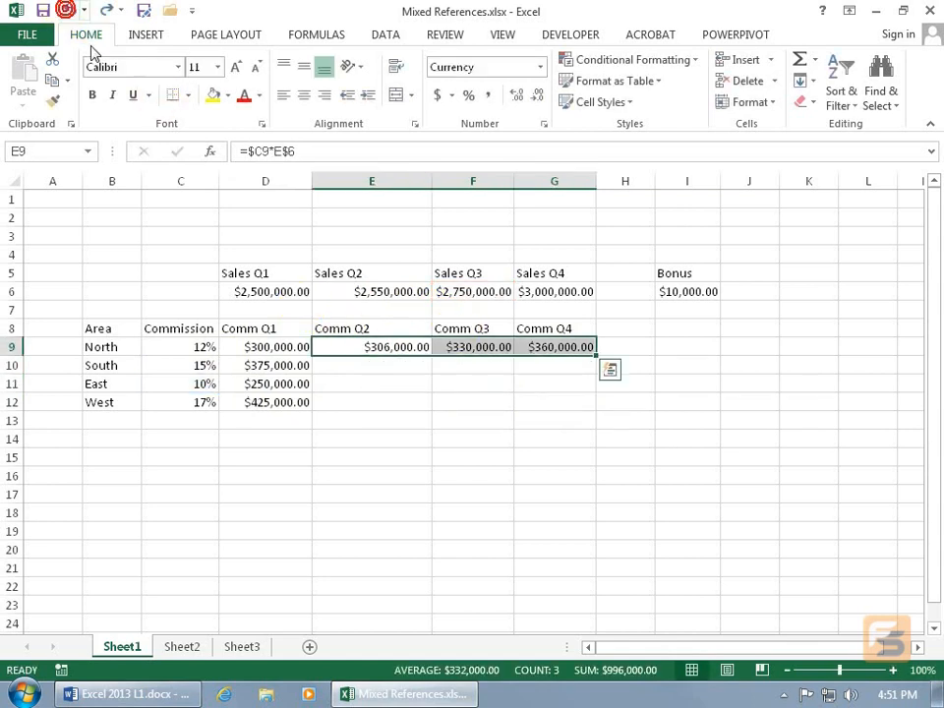
{"action": "left_click", "coordinate": [343, 347]}
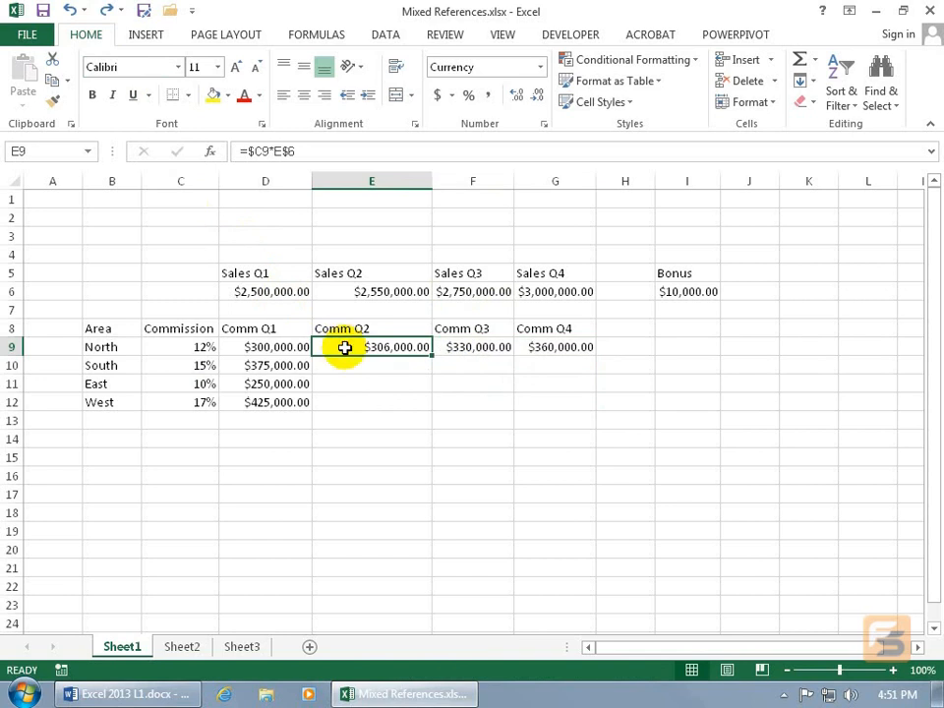
{"action": "left_click", "coordinate": [263, 151]}
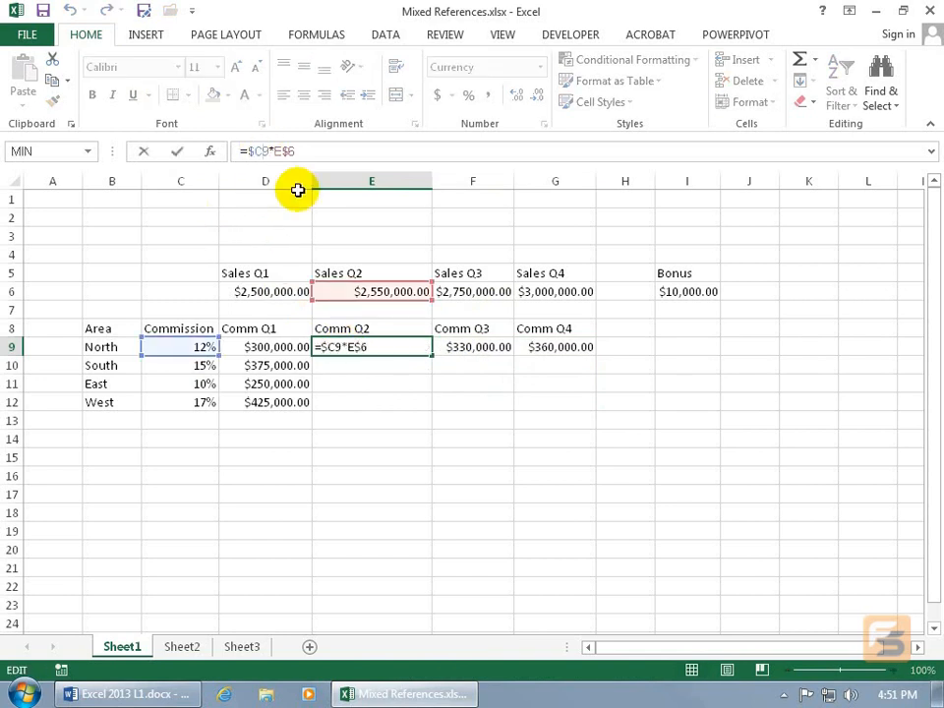
{"action": "type", "text": "$"}
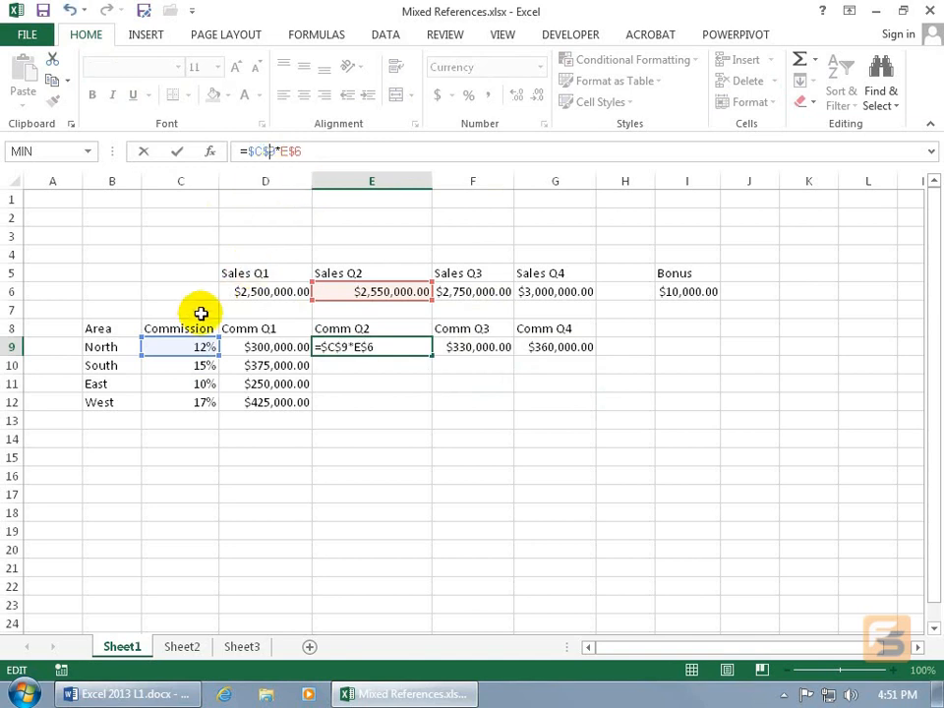
{"action": "key", "text": "Return"}
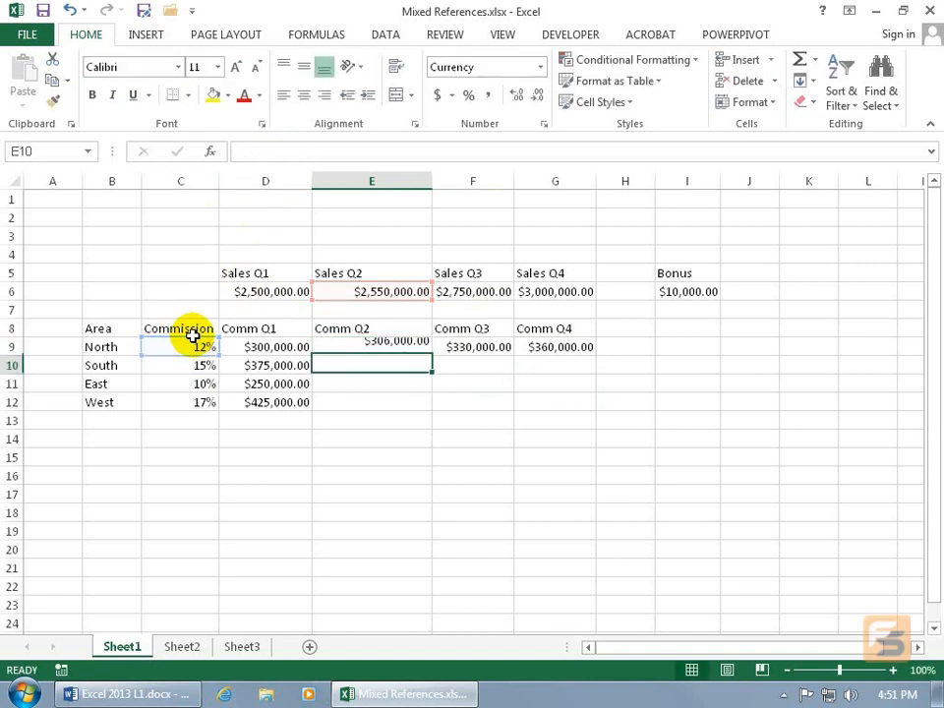
Try filling the absolute-reference formula from E9 across to G9 and down to row 12, and examine the references in E11
{"action": "left_click", "coordinate": [385, 347]}
{"action": "left_click_drag", "start_coordinate": [431, 355], "coordinate": [576, 362]}
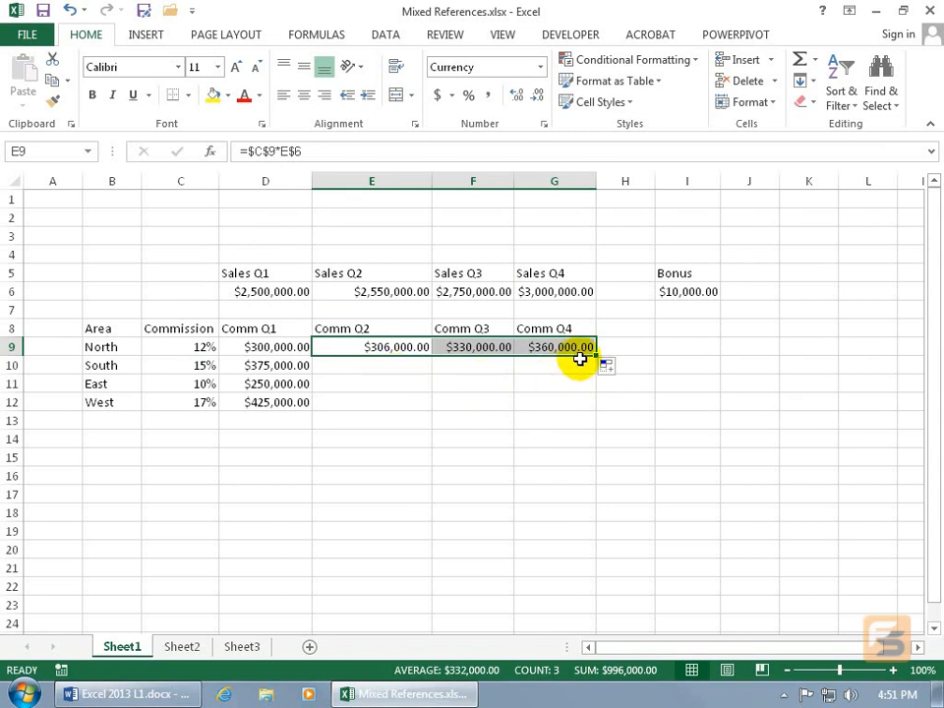
{"action": "left_click_drag", "start_coordinate": [596, 357], "coordinate": [596, 409]}
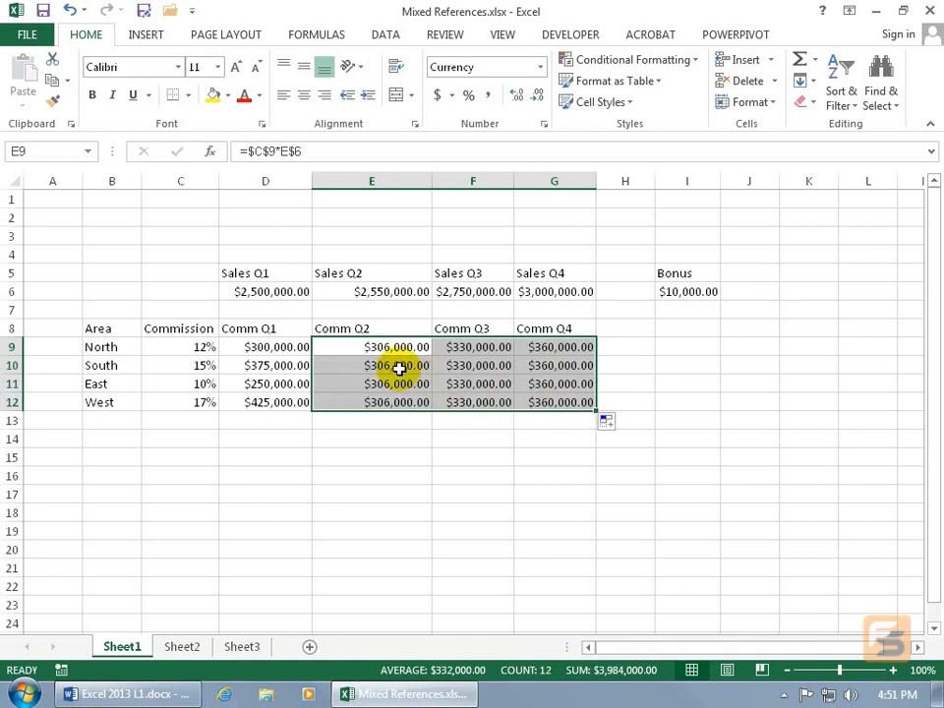
{"action": "left_click", "coordinate": [197, 348]}
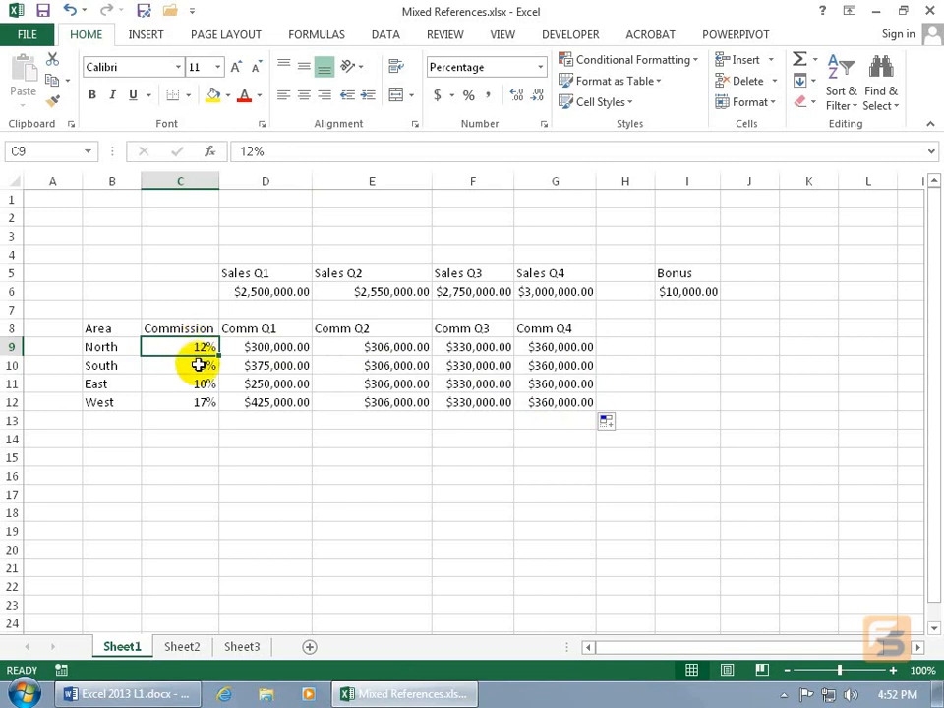
{"action": "left_click", "coordinate": [379, 388]}
{"action": "double_click", "coordinate": [387, 387]}
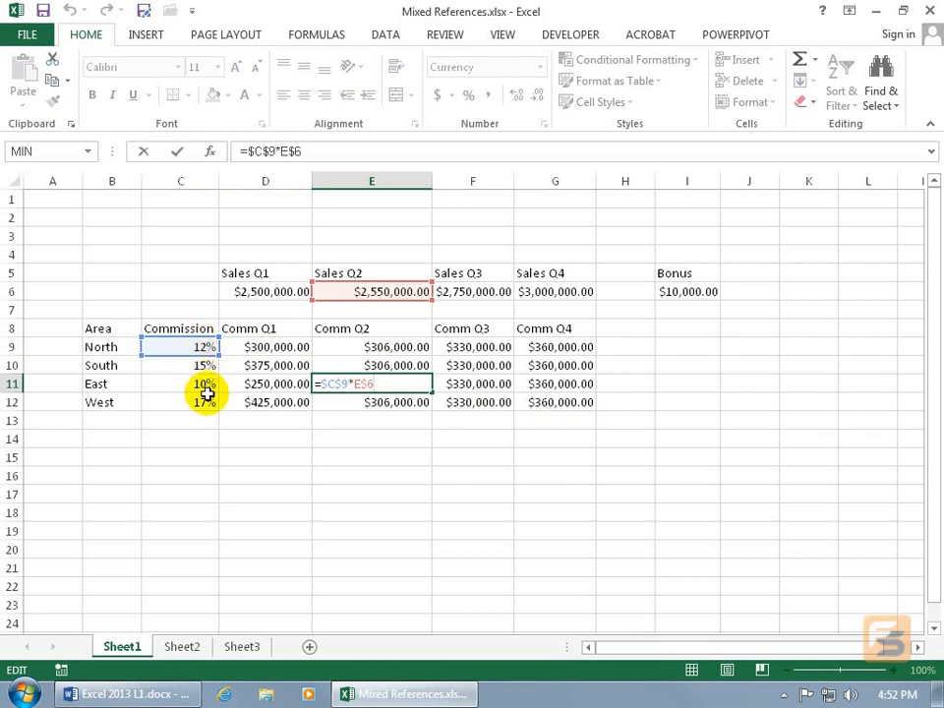
{"action": "key", "text": "Escape"}
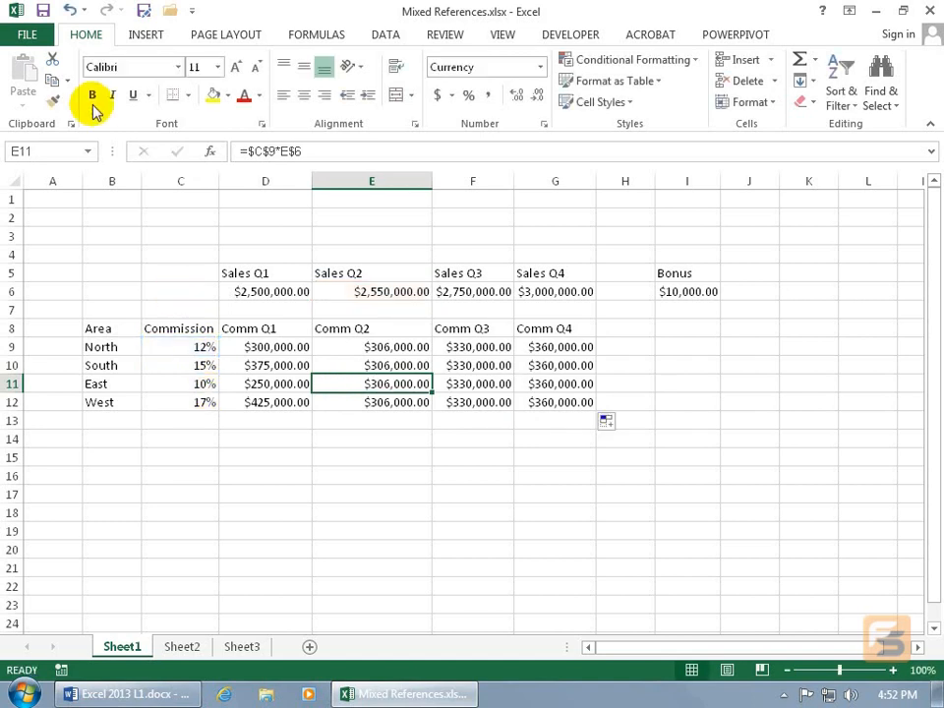
Undo the downward fill of the absolute-reference formulas and change the E9 formula back to =$C9*E$6
{"action": "left_click", "coordinate": [70, 10]}
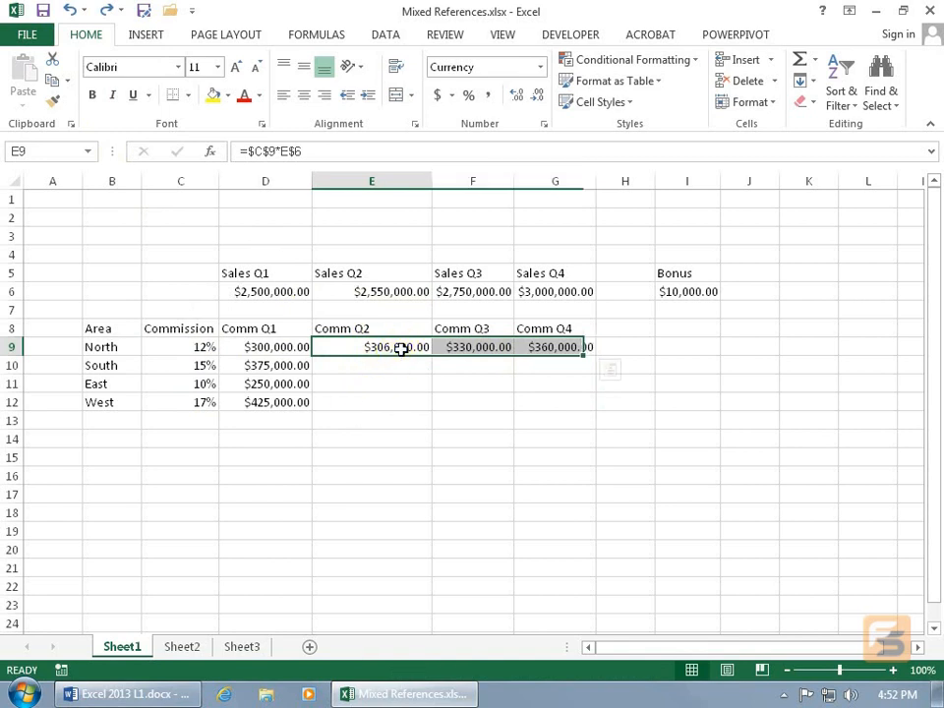
{"action": "left_click", "coordinate": [400, 348]}
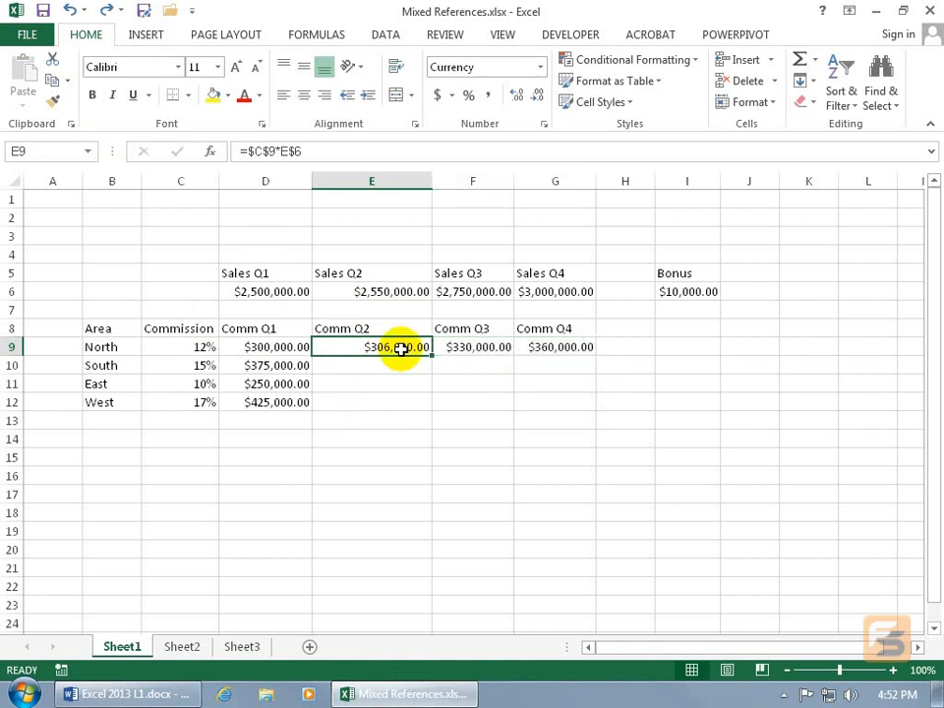
{"action": "left_click", "coordinate": [268, 151]}
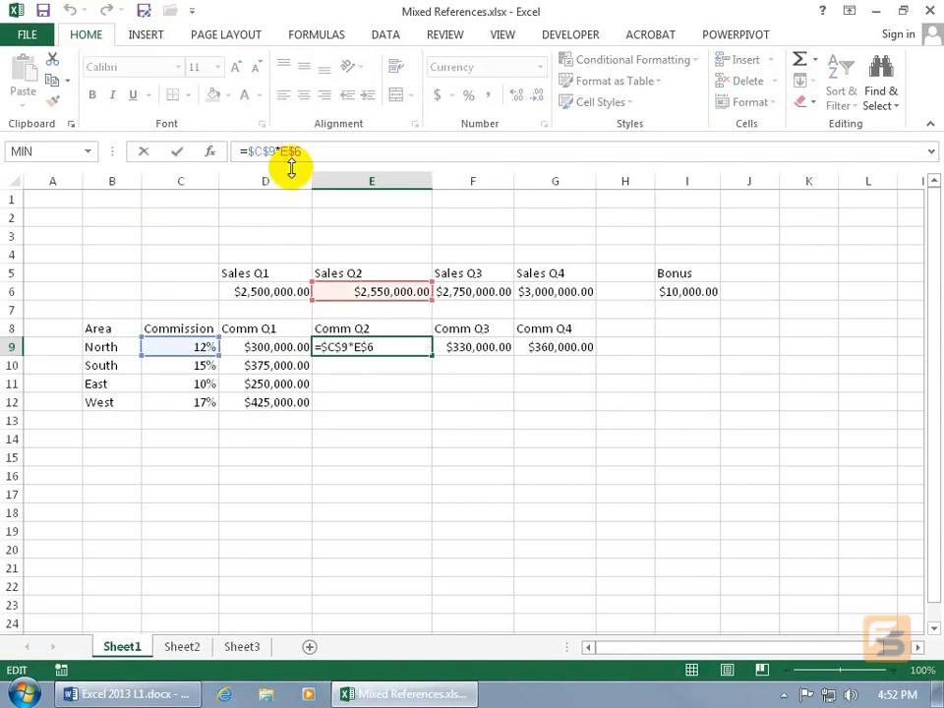
{"action": "key", "text": "BackSpace"}
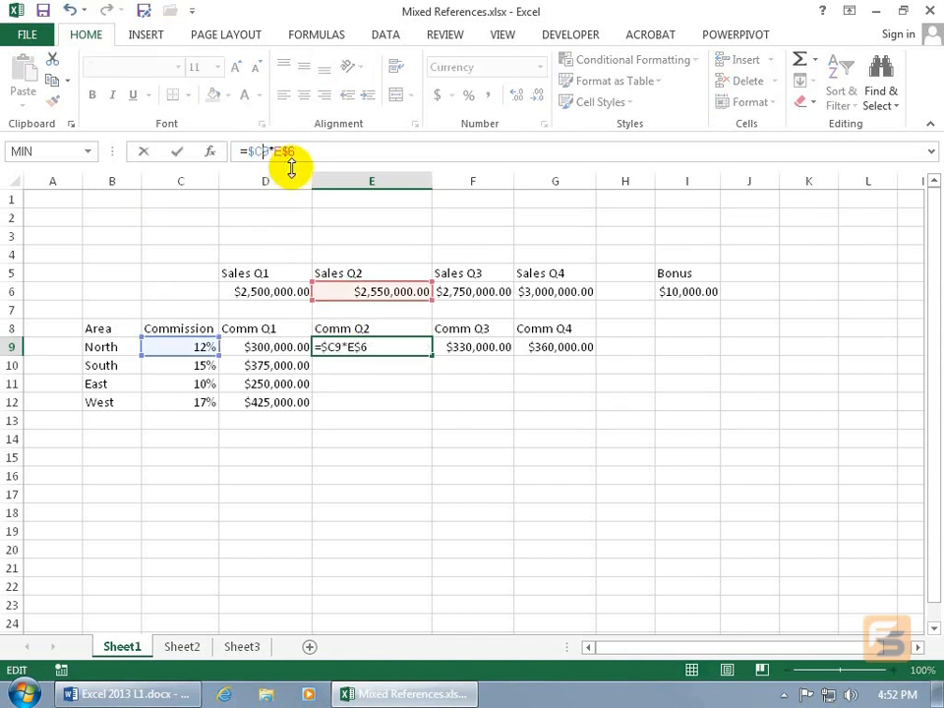
{"action": "key", "text": "Return"}
Fill the mixed-reference formula from E9 across to G9 and down to row 12, and verify the references in F11
{"action": "left_click", "coordinate": [354, 348]}
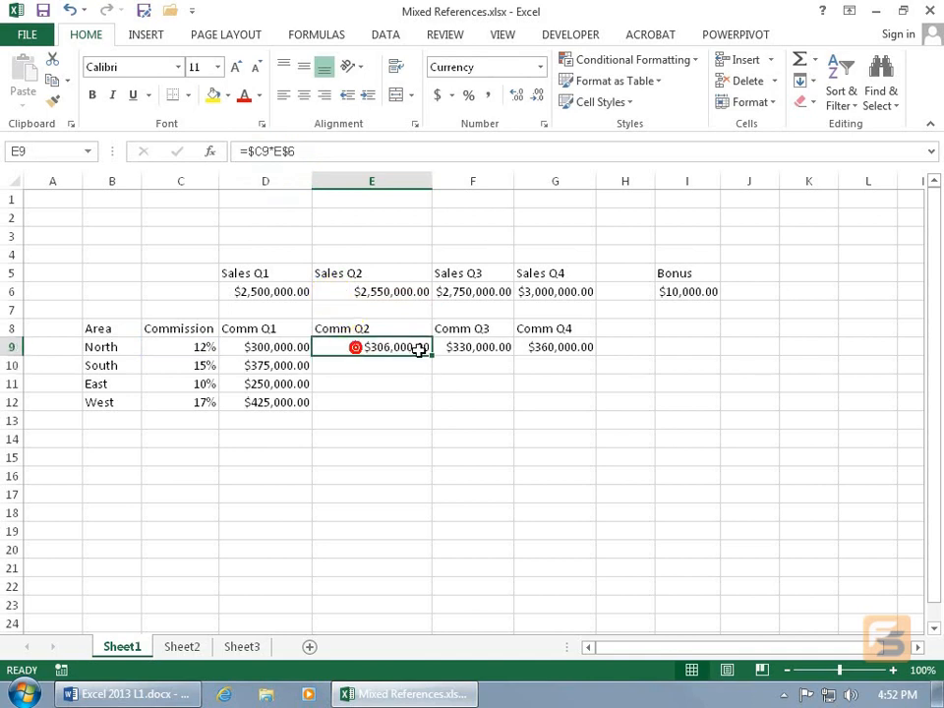
{"action": "left_click_drag", "start_coordinate": [432, 355], "coordinate": [575, 354]}
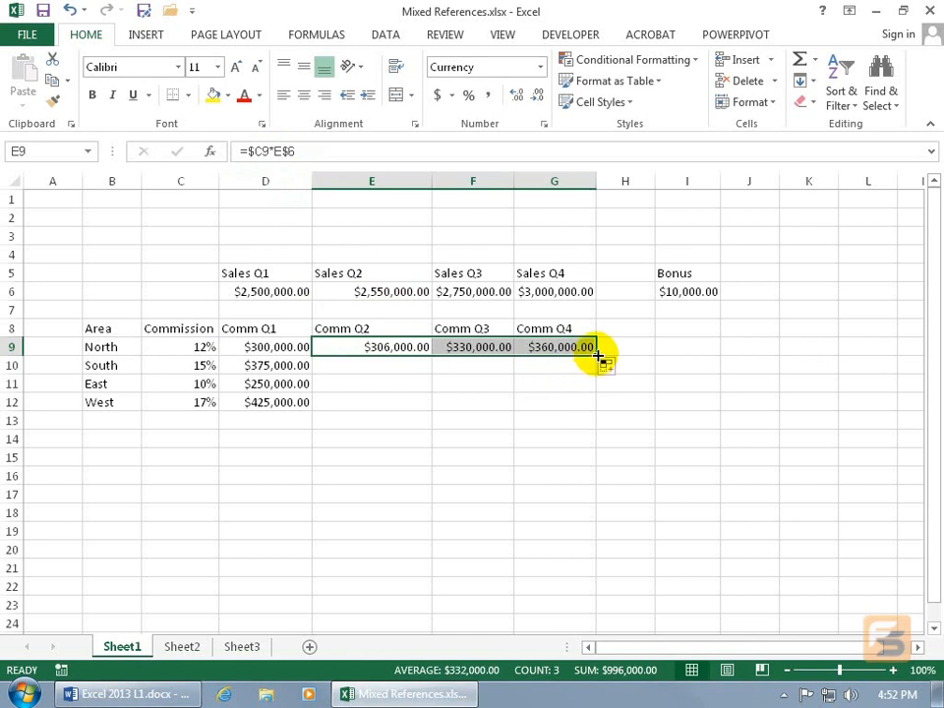
{"action": "left_click_drag", "start_coordinate": [596, 355], "coordinate": [598, 408]}
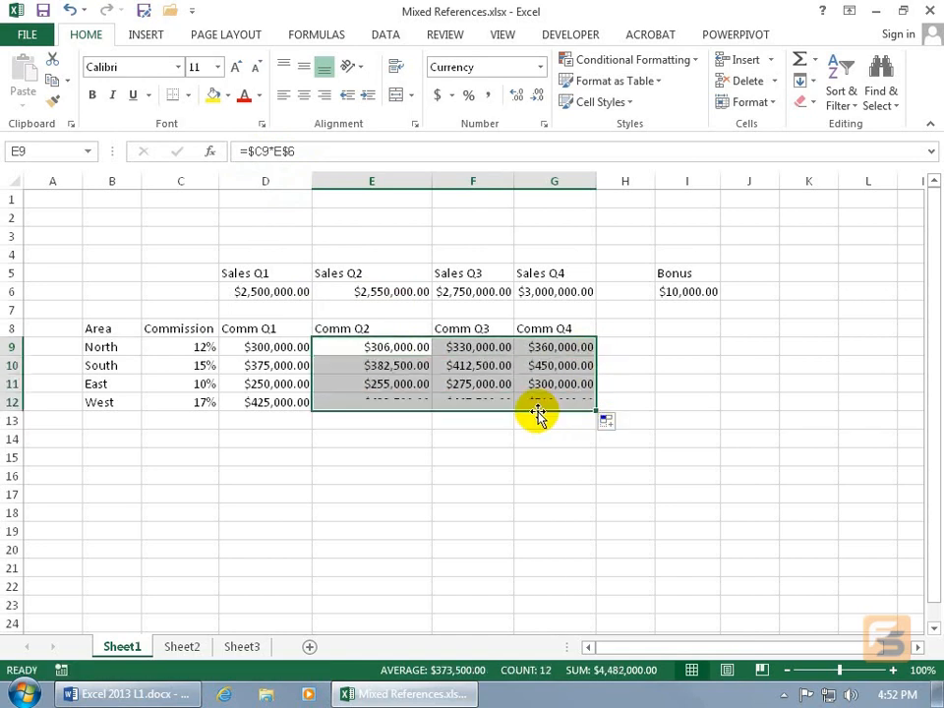
{"action": "double_click", "coordinate": [473, 384]}
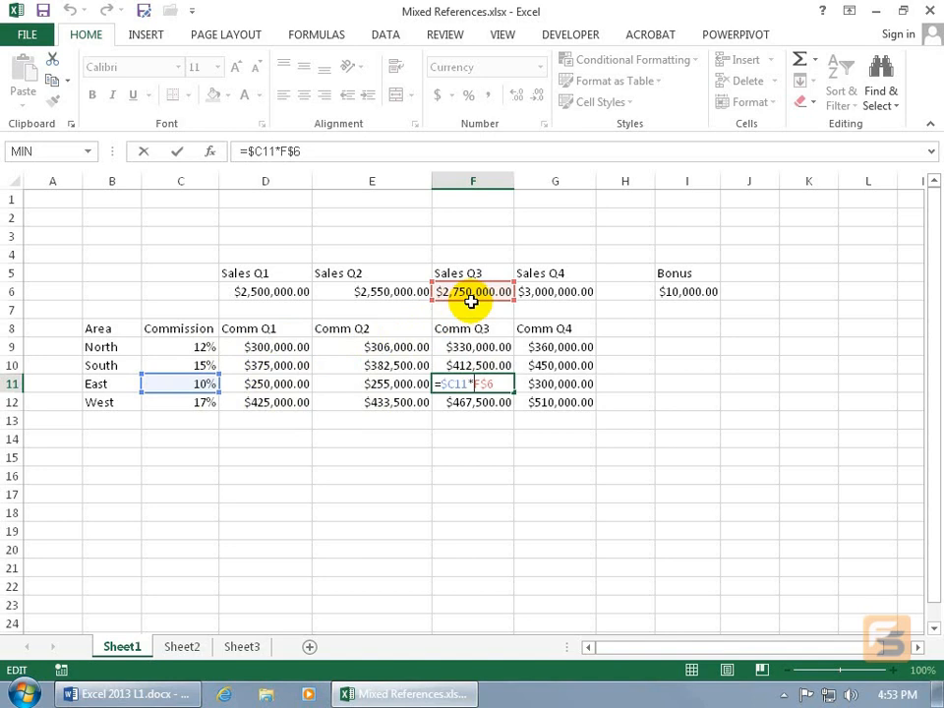
{"action": "key", "text": "ctrl+Return"}
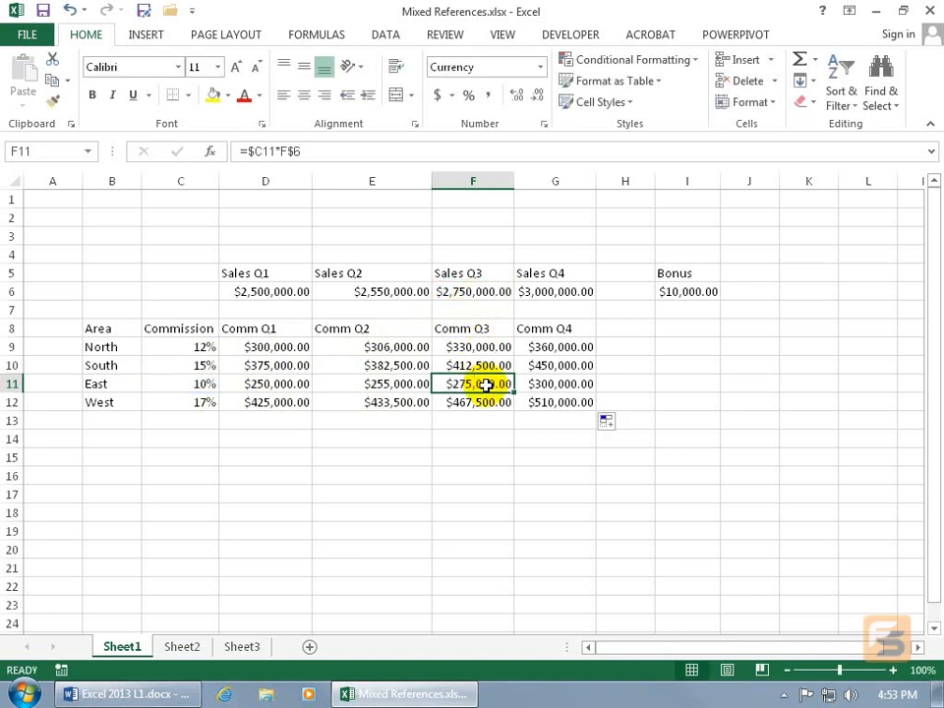